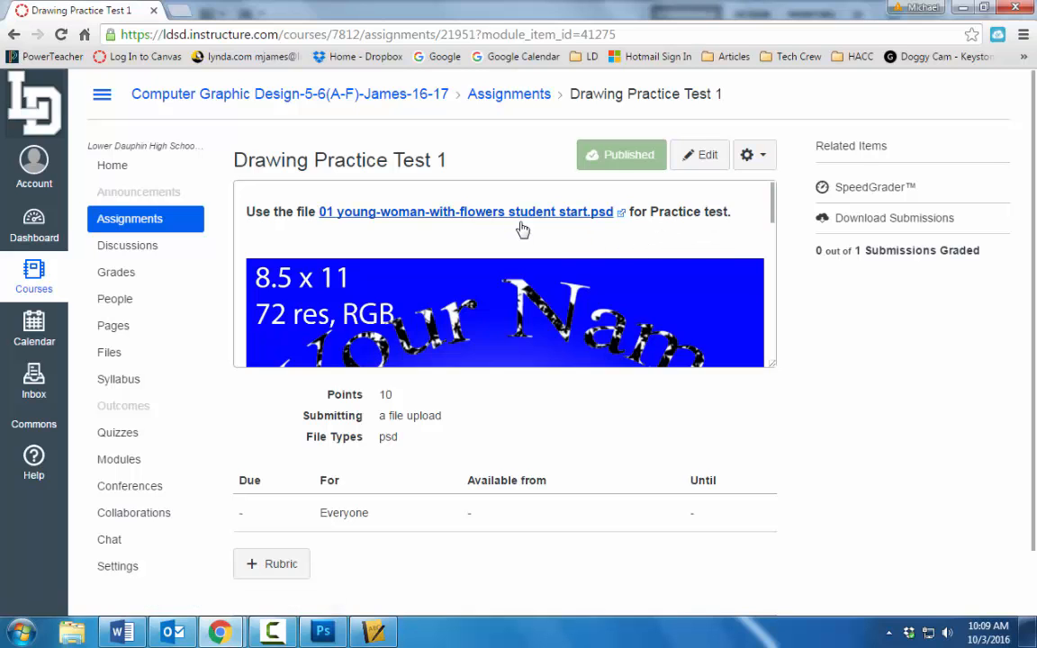
- Read the Drawing Practice Test 1 instructions, then create a U.S. Letter document in Photoshop, 8.5 x 11 inches, 72 pixels/inch, RGB
scroll(522, 229, "down", 1)
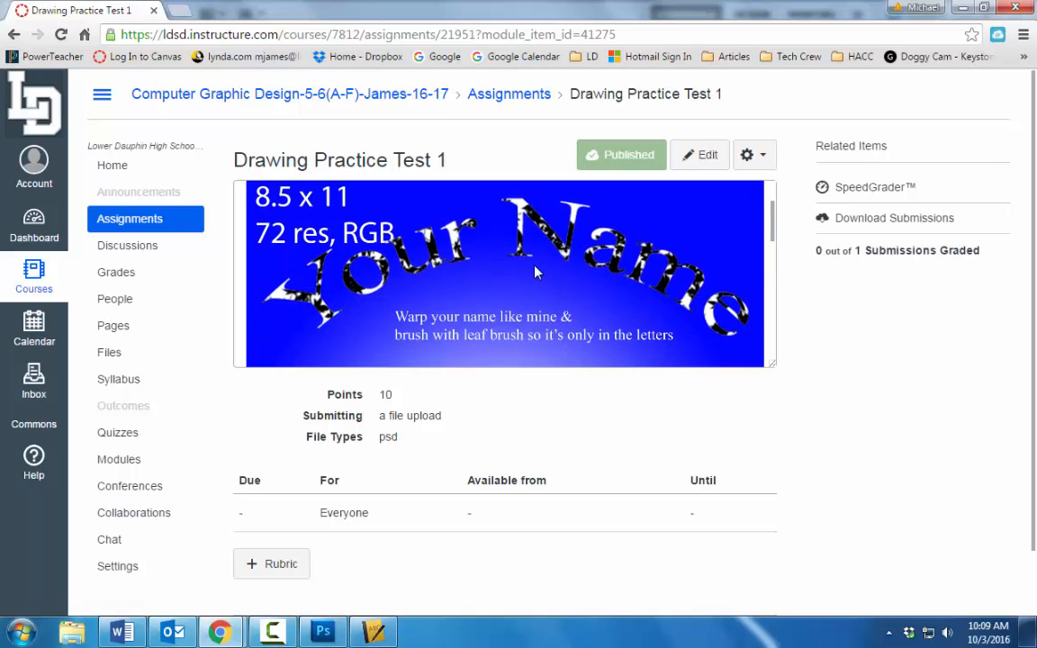
scroll(534, 272, "down", 6)
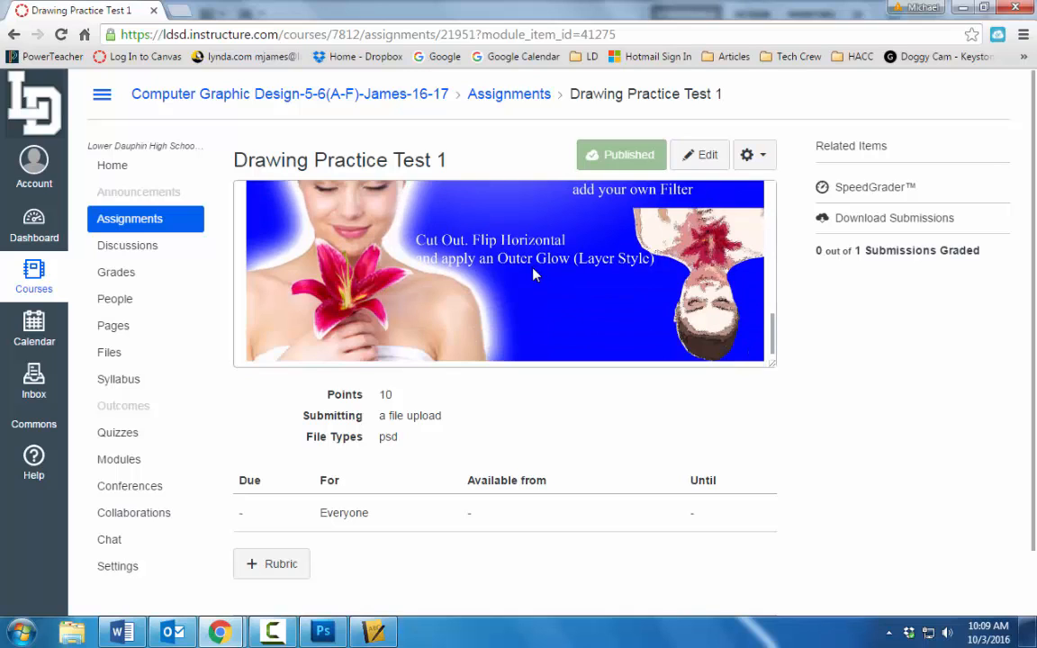
scroll(535, 275, "up", 1)
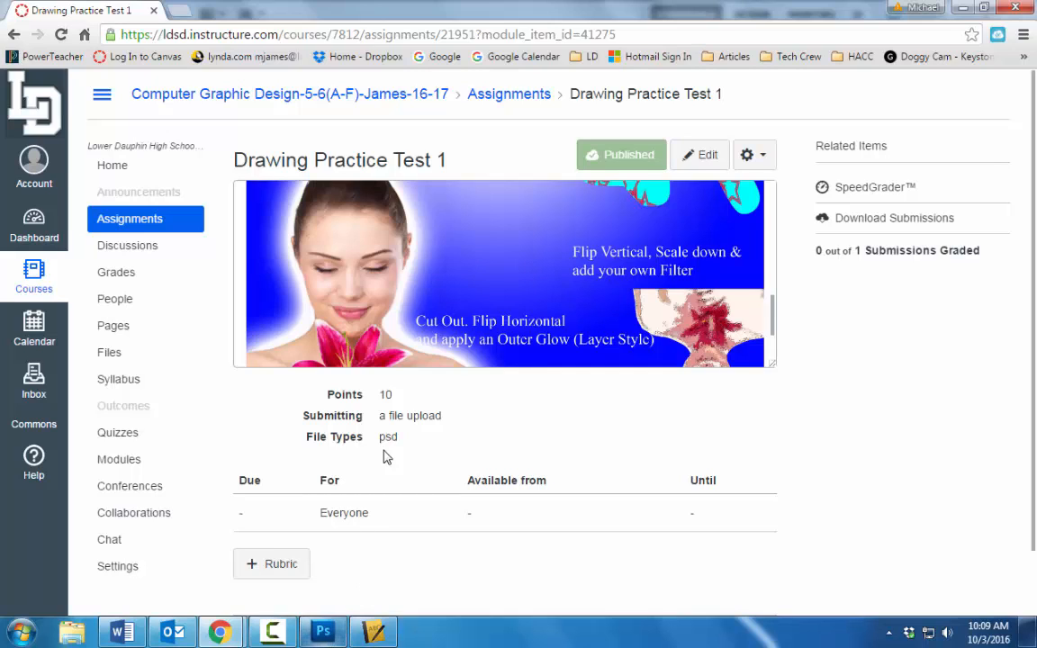
key("alt+Tab")
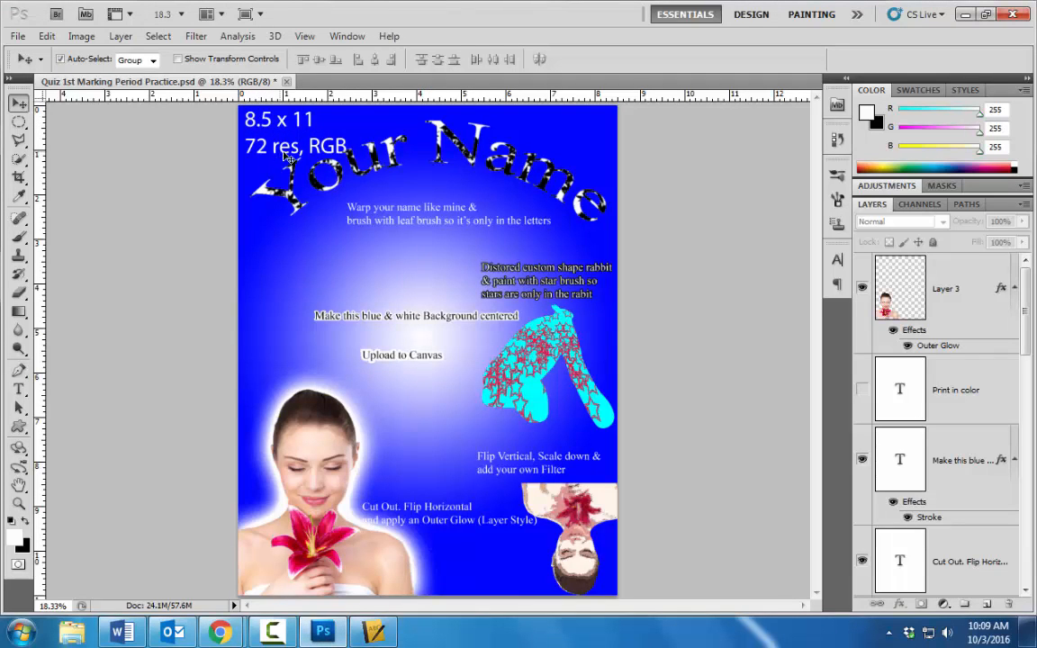
left_click(17, 36)
left_click(27, 49)
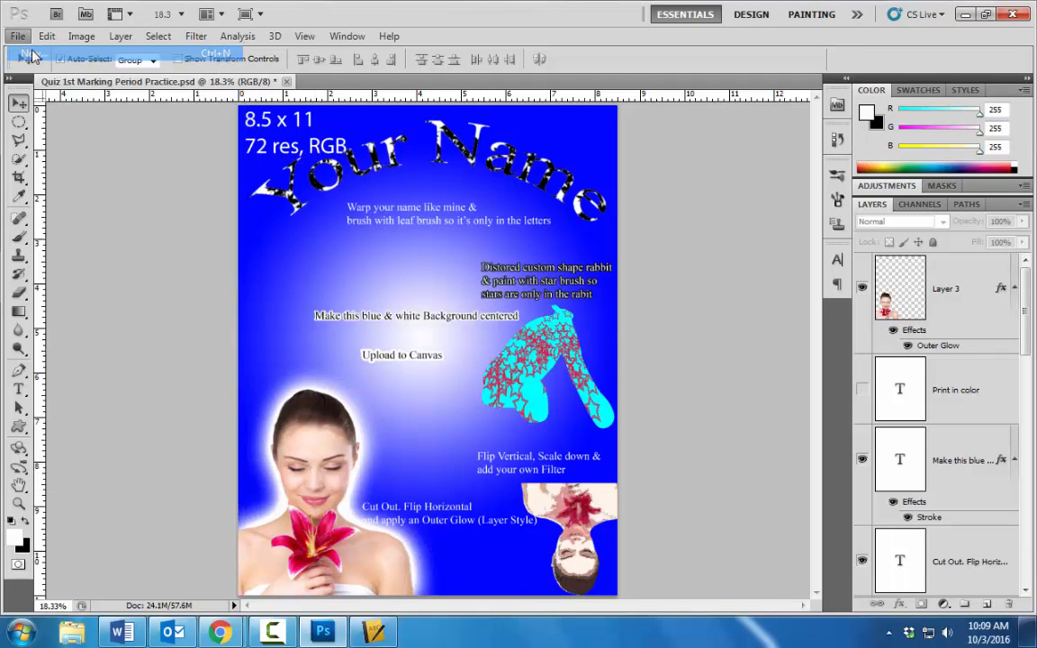
left_click(430, 160)
left_click(428, 214)
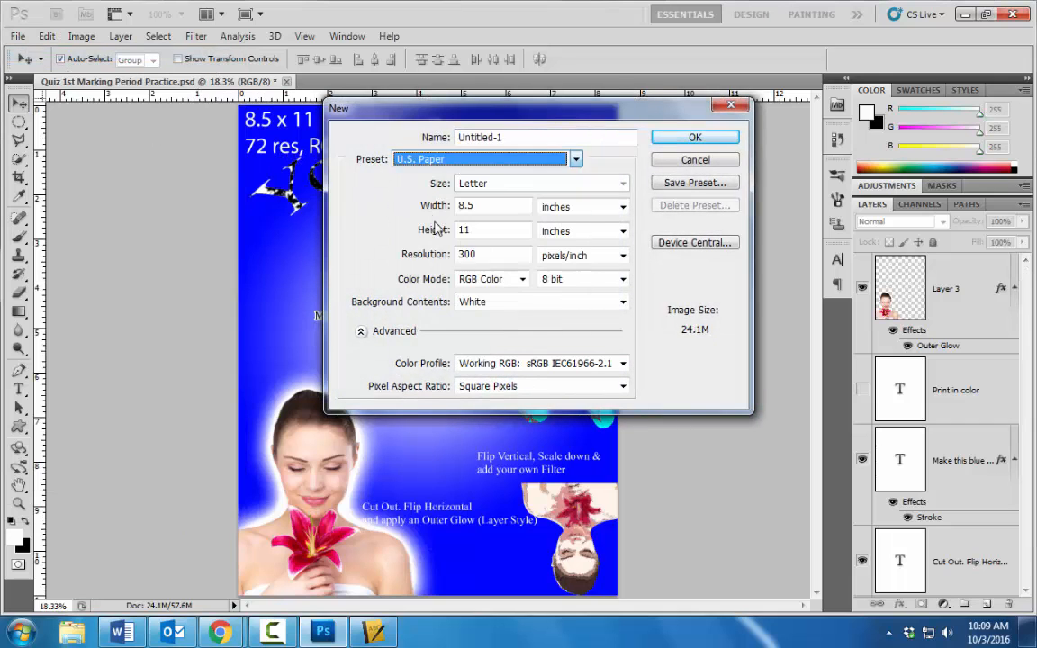
left_click(434, 256)
type("72")
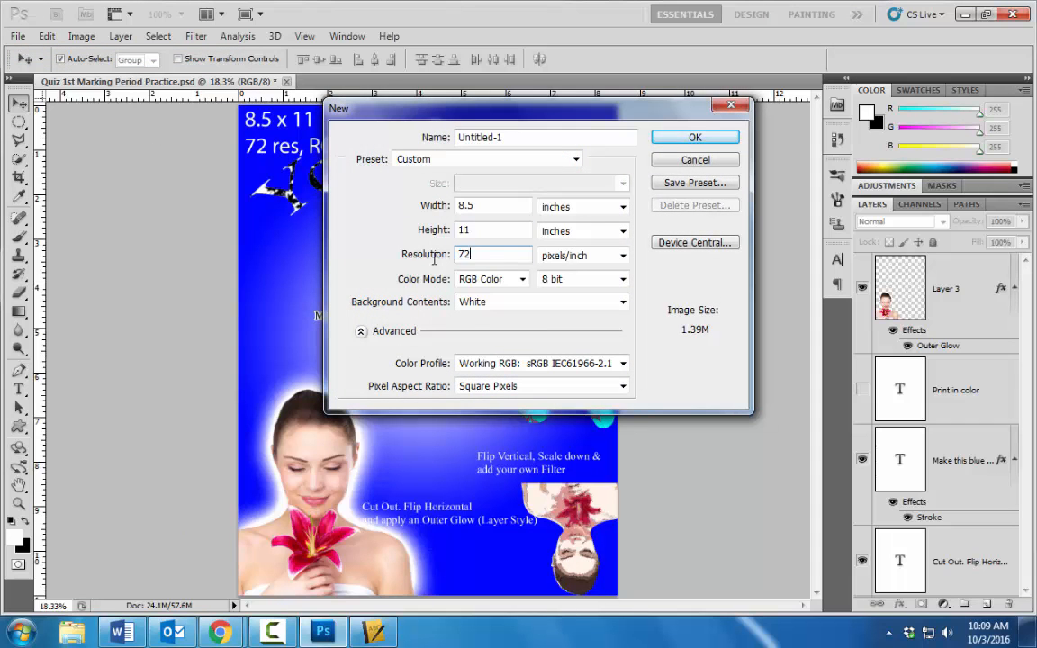
left_click(710, 141)
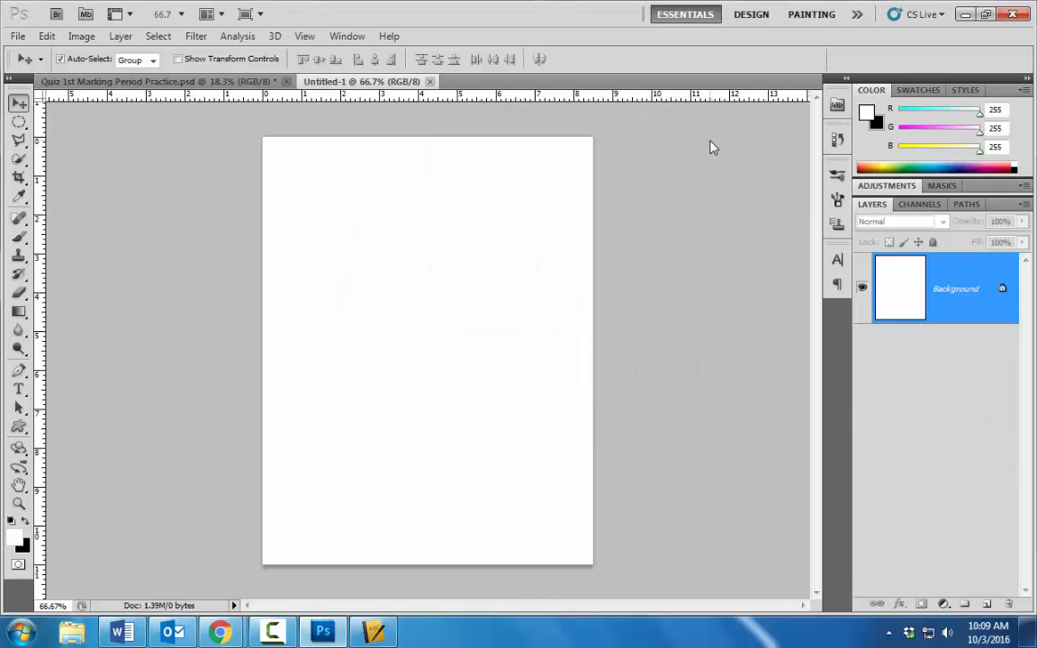
- Set up the Gradient tool for the new document with the radial style and the Foreground to Background preset
left_click(246, 82)
scroll(399, 356, "up", 3)
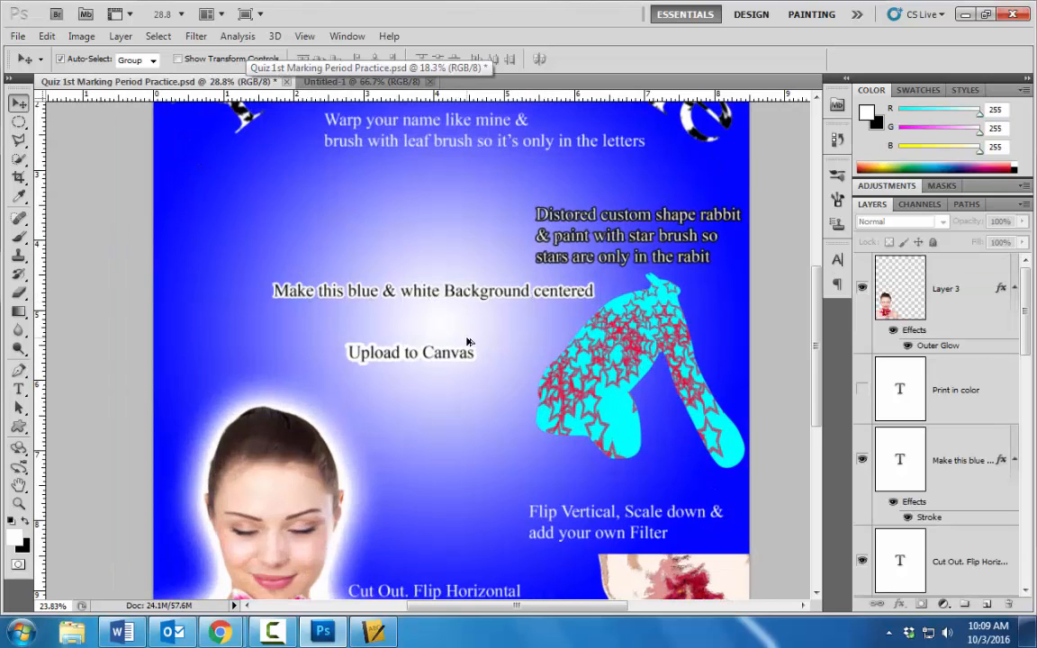
scroll(468, 342, "down", 3)
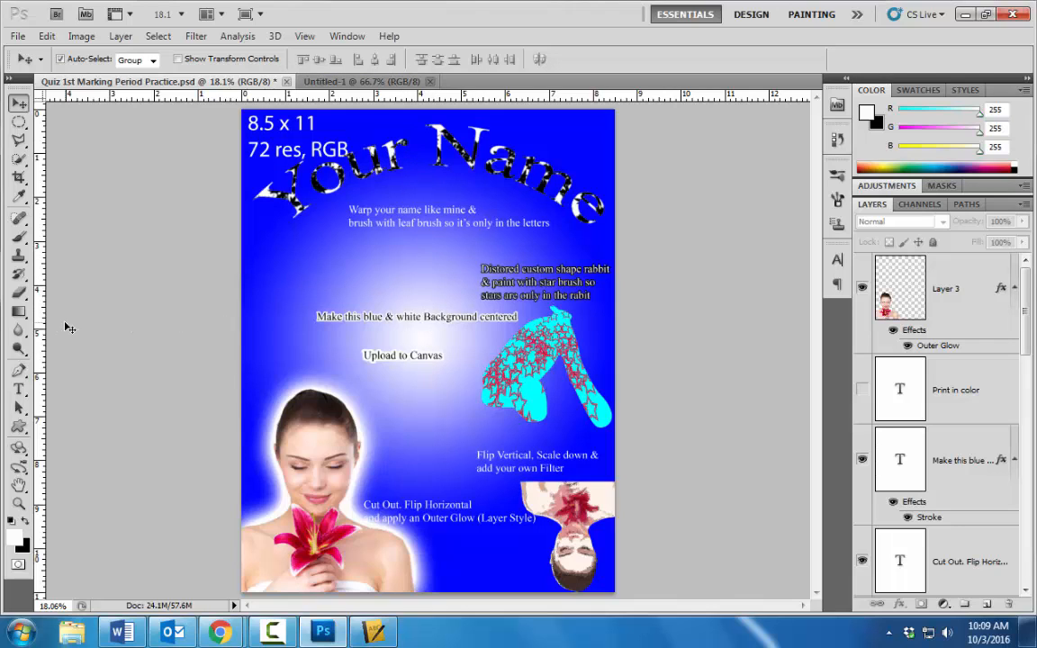
left_click(18, 311)
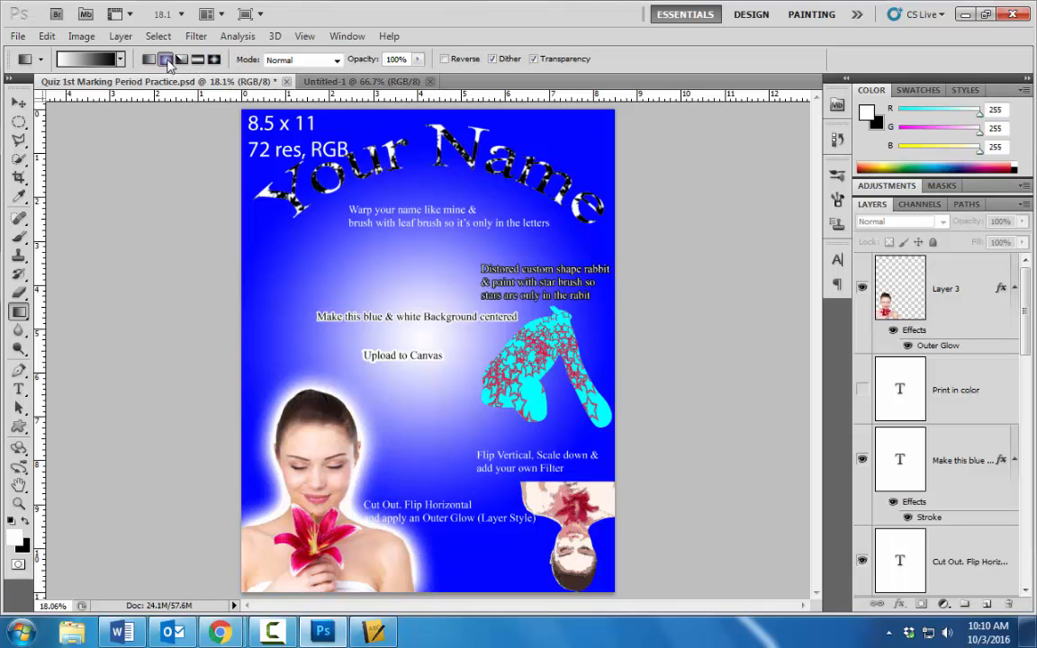
key("ctrl+Tab")
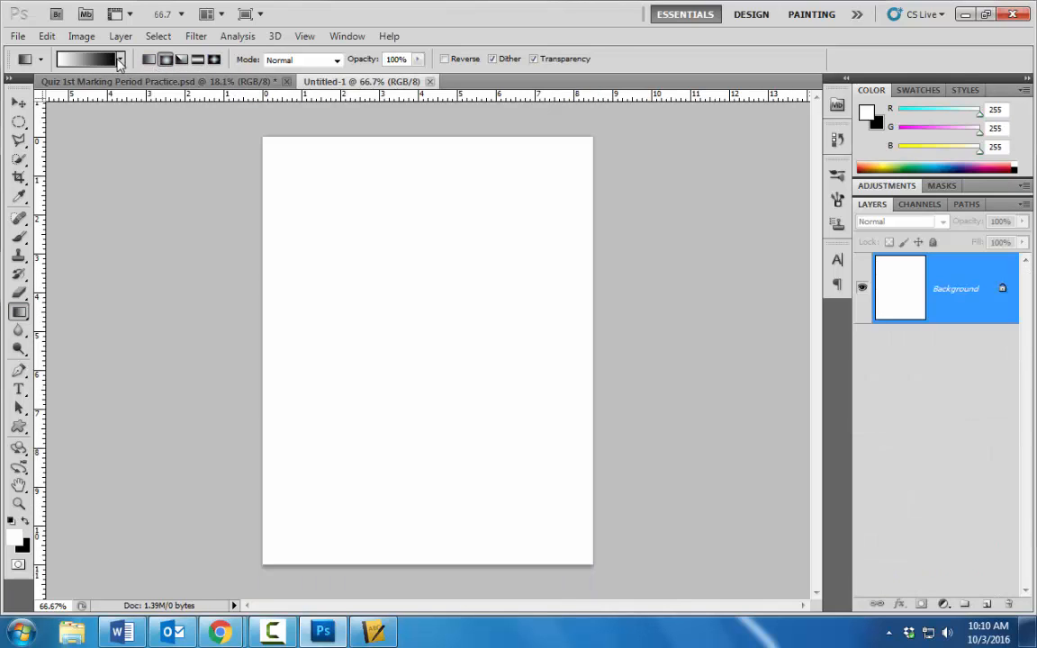
left_click(90, 59)
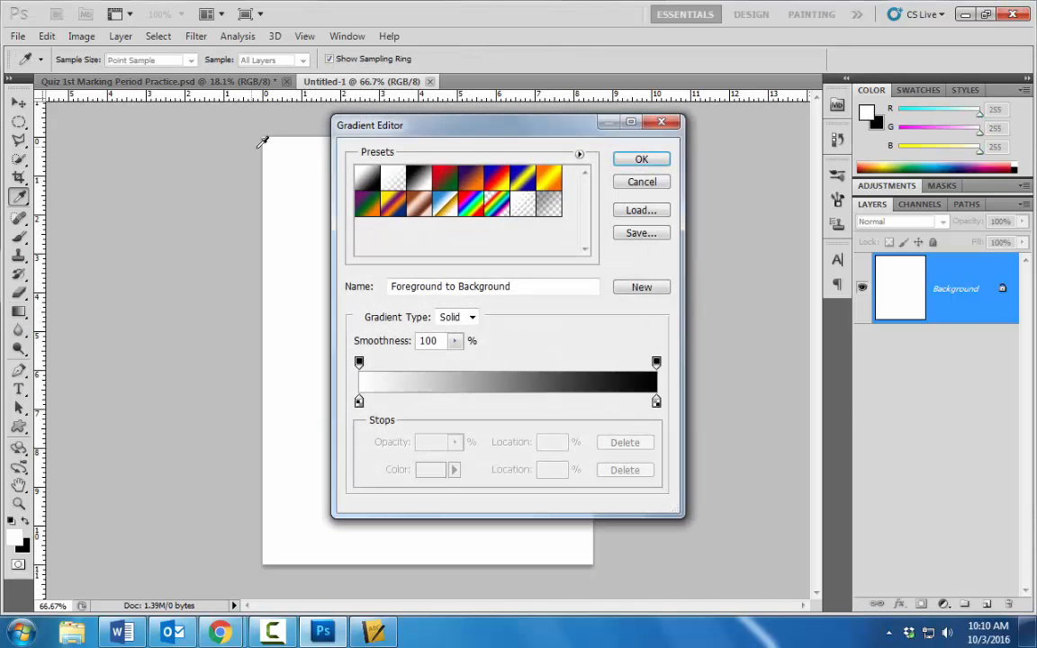
left_click(637, 162)
left_click(120, 60)
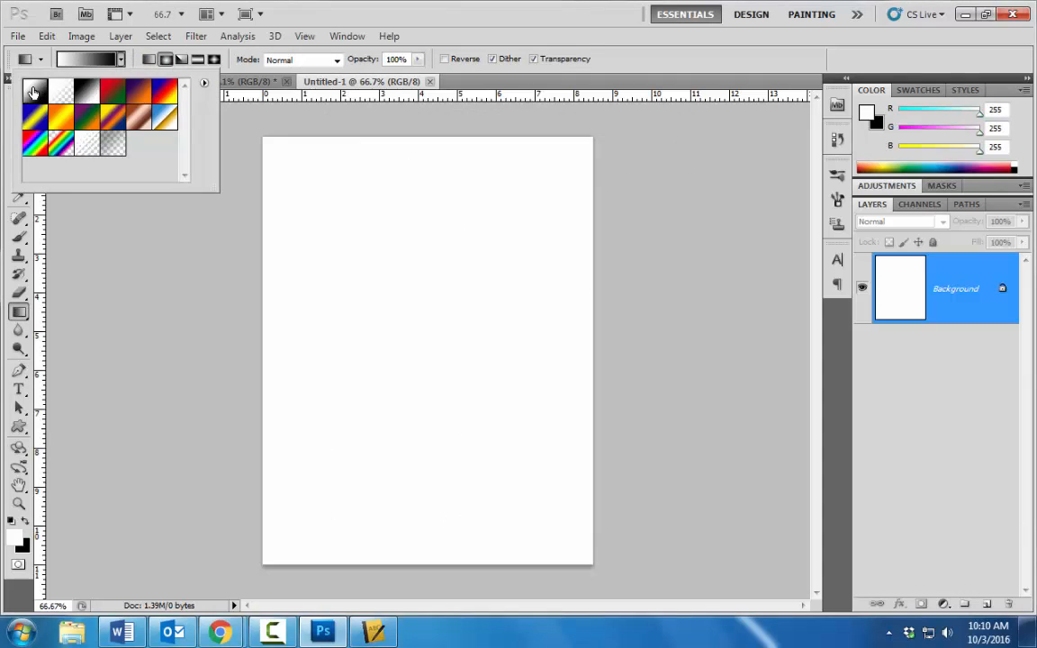
double_click(32, 92)
- Set the foreground colour to white and the background colour to bright blue (R 0, G 30, B 255)
left_click(25, 522)
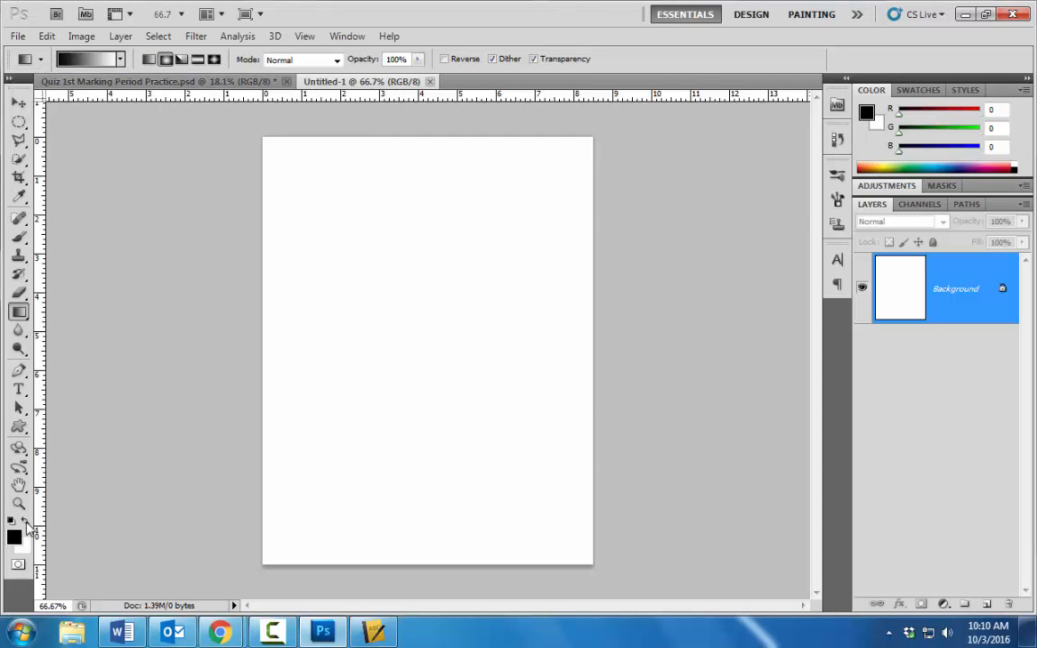
left_click(15, 537)
left_click(539, 231)
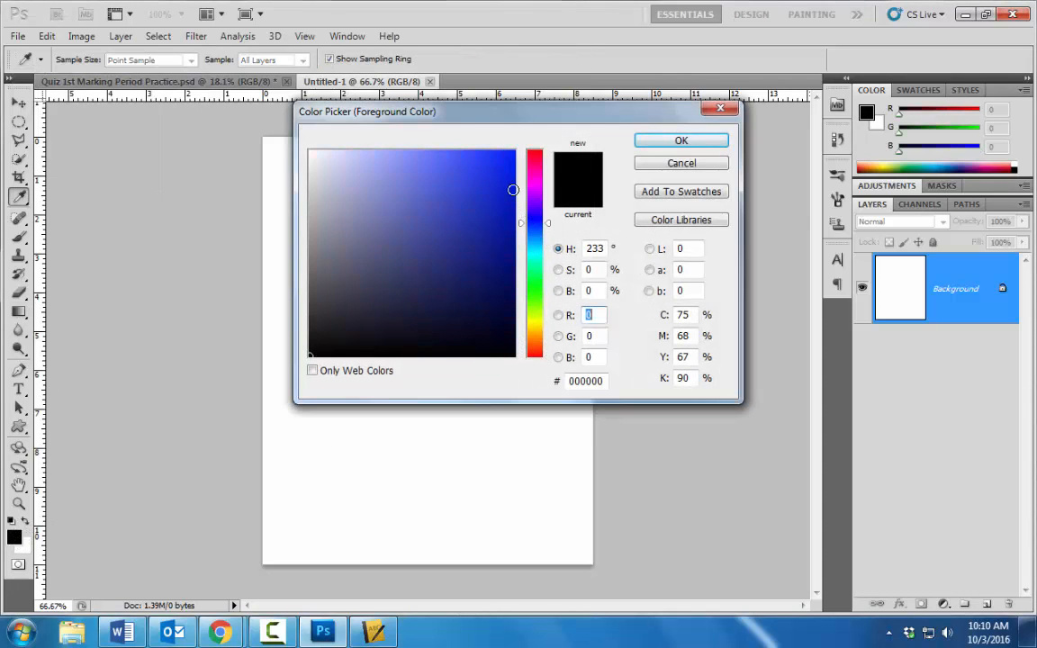
left_click(515, 151)
left_click(666, 142)
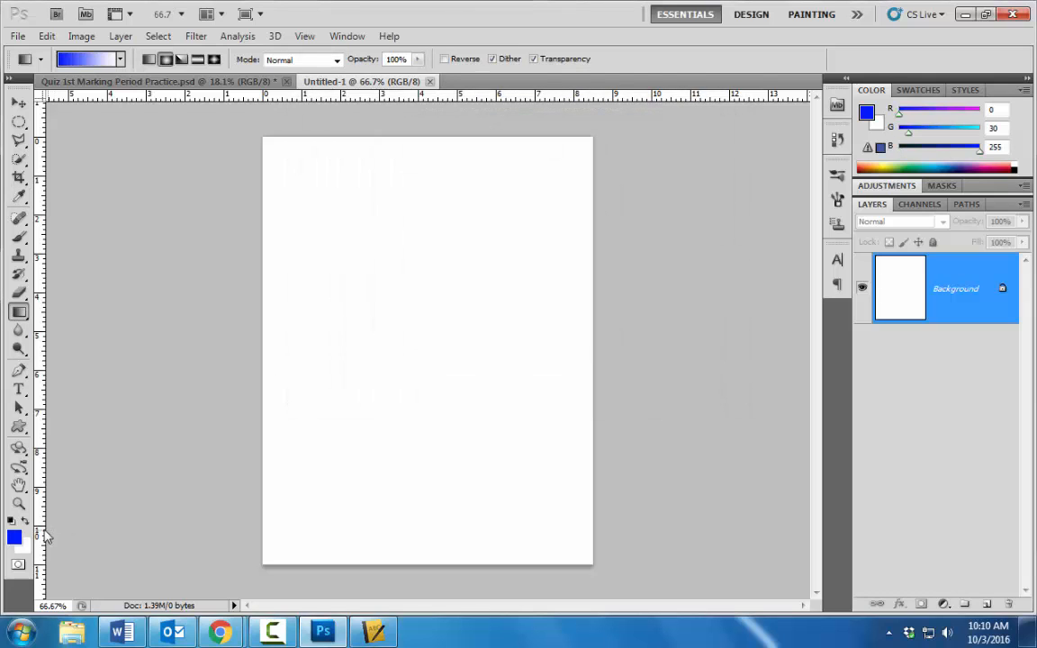
left_click(25, 523)
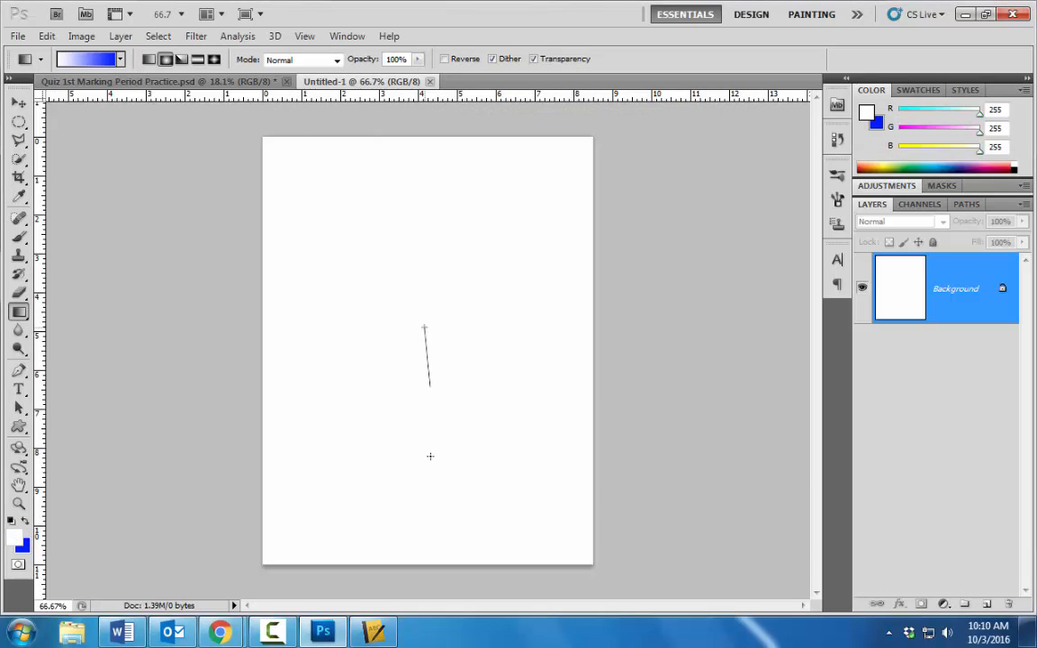
- Fill the Background layer with a radial gradient, white at the page centre fading to blue about 3.5 inches out, redrawing it until centred
left_click_drag(430, 456, 428, 475)
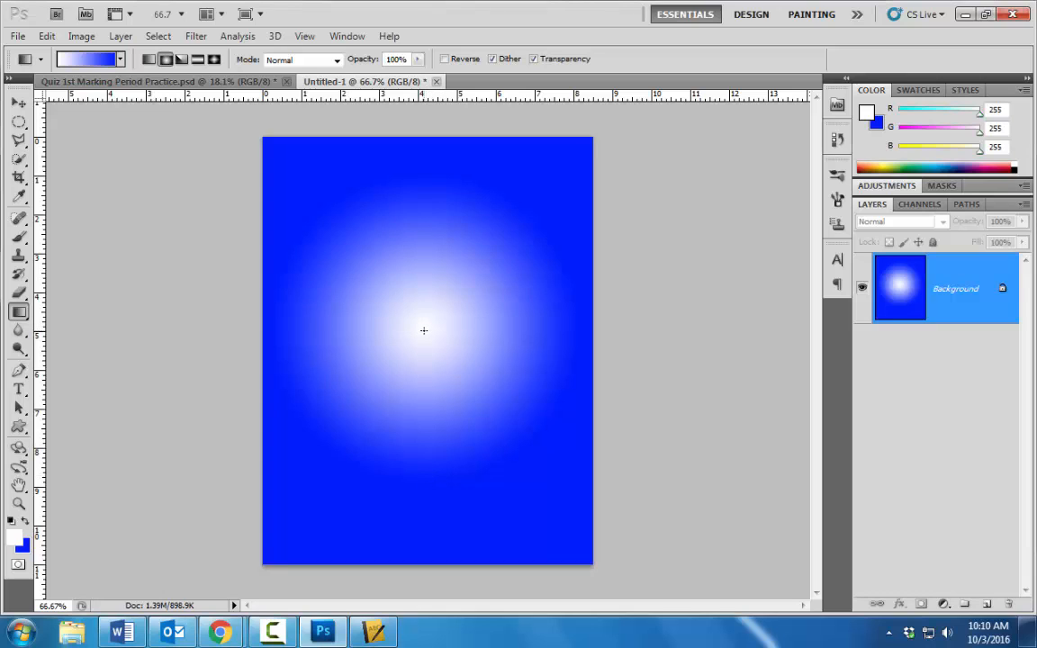
left_click_drag(423, 329, 423, 462)
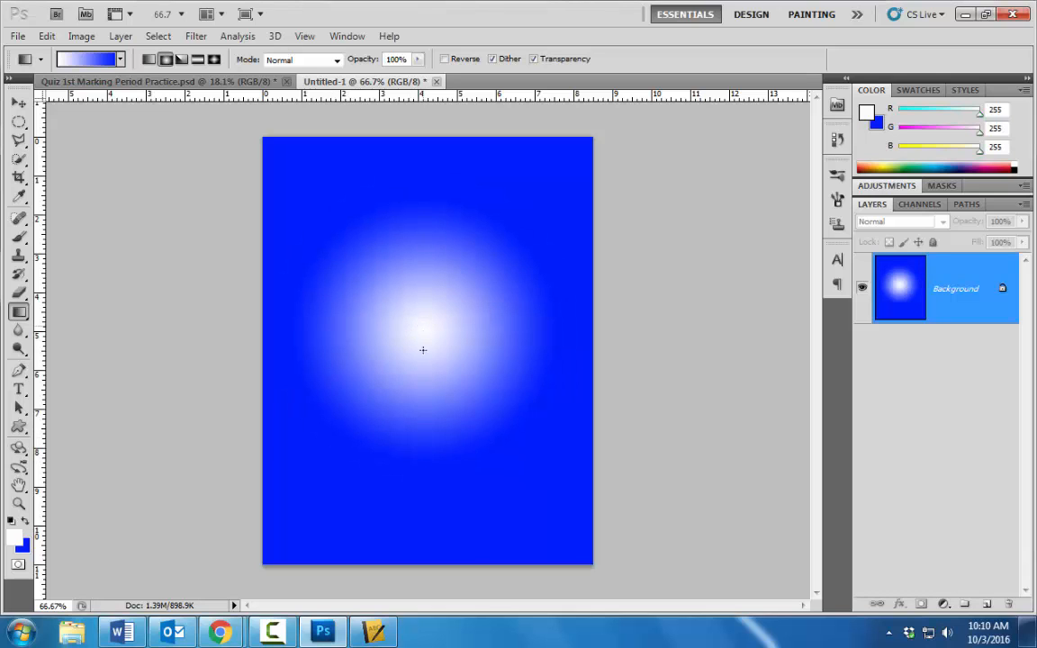
left_click_drag(423, 322, 423, 465)
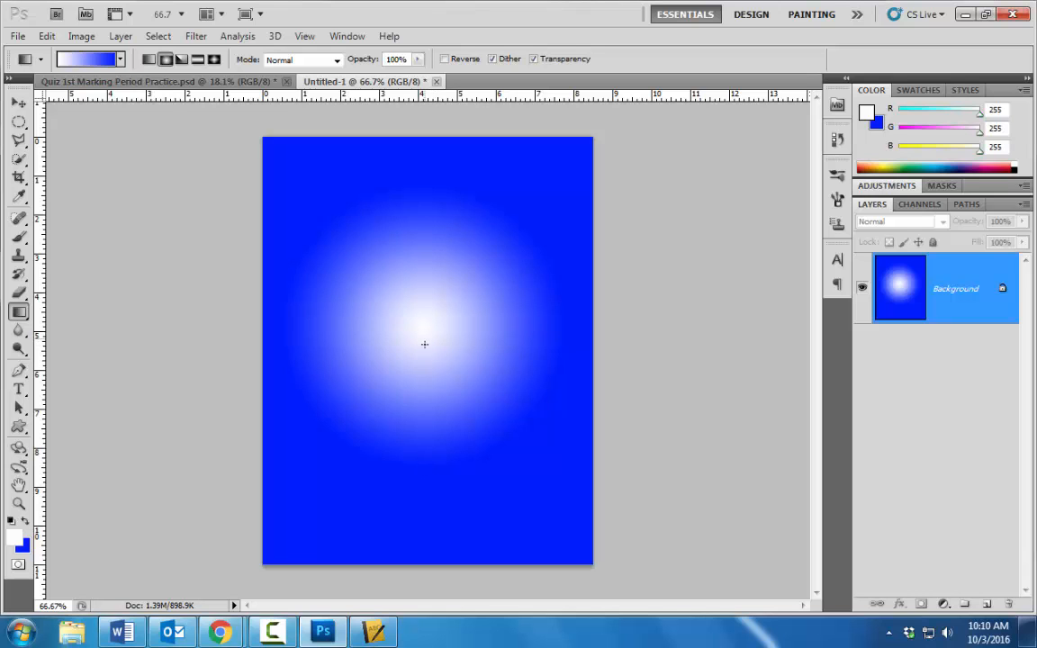
left_click_drag(425, 477, 422, 477)
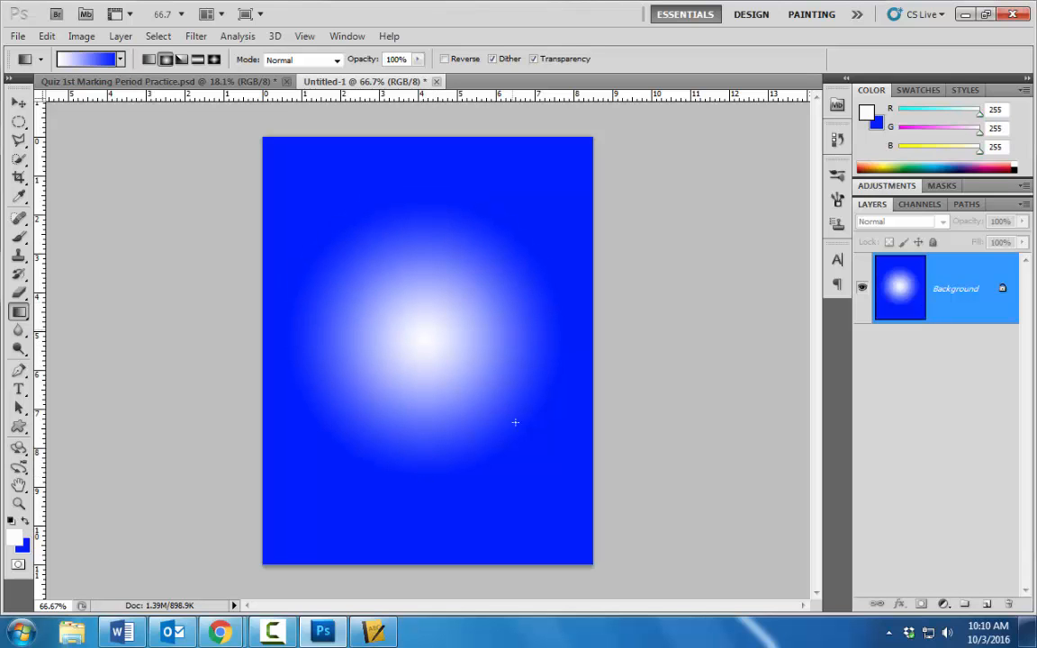
- Check the practice sample, then add the teacher's name as 120 pt Myriad Pro text across the upper part of the new page
key("alt+Tab")
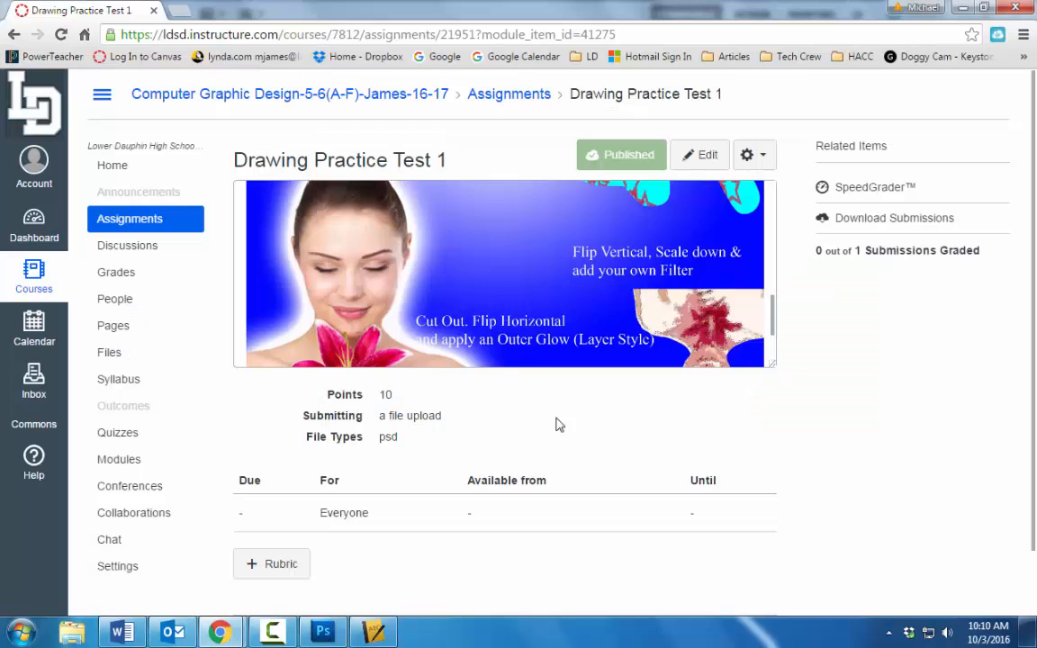
key("alt+Tab")
left_click(239, 85)
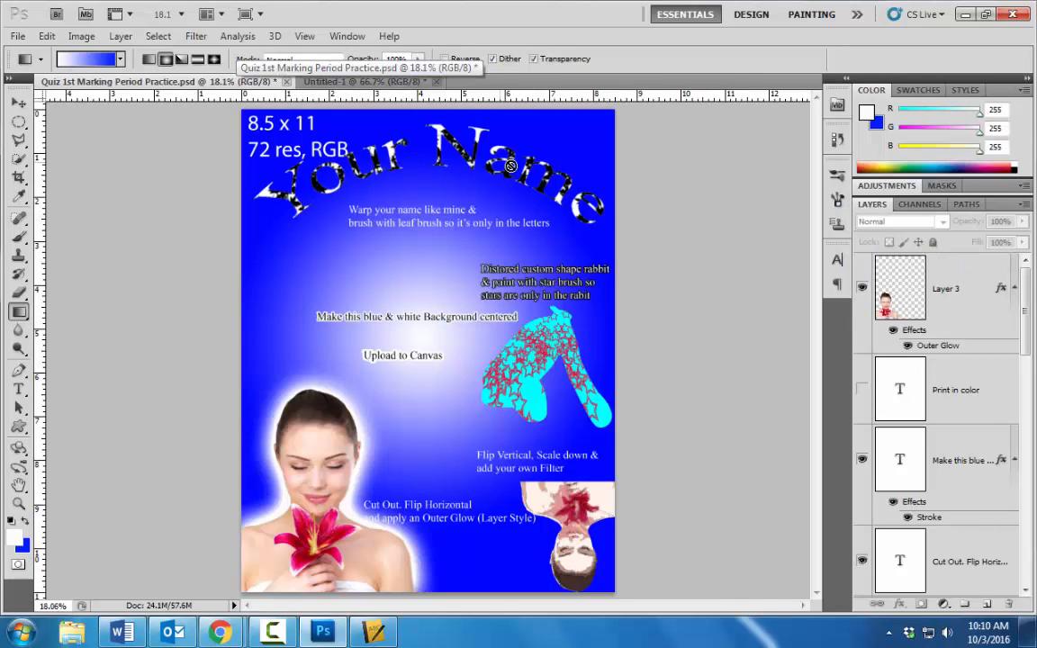
left_click(360, 82)
left_click(13, 390)
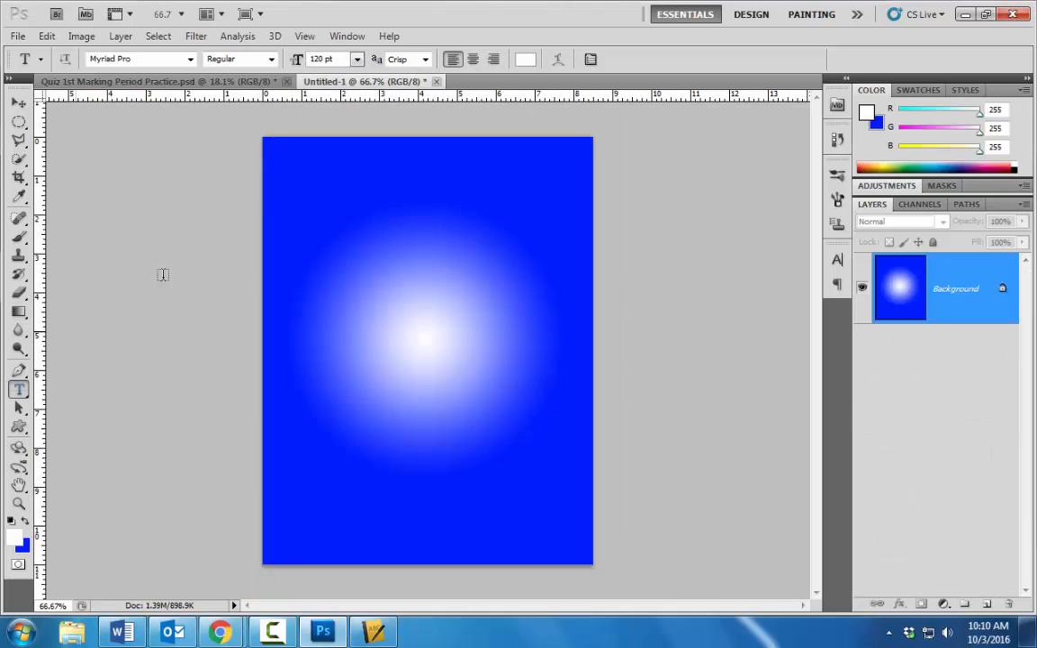
left_click(282, 220)
type("Mr. James")
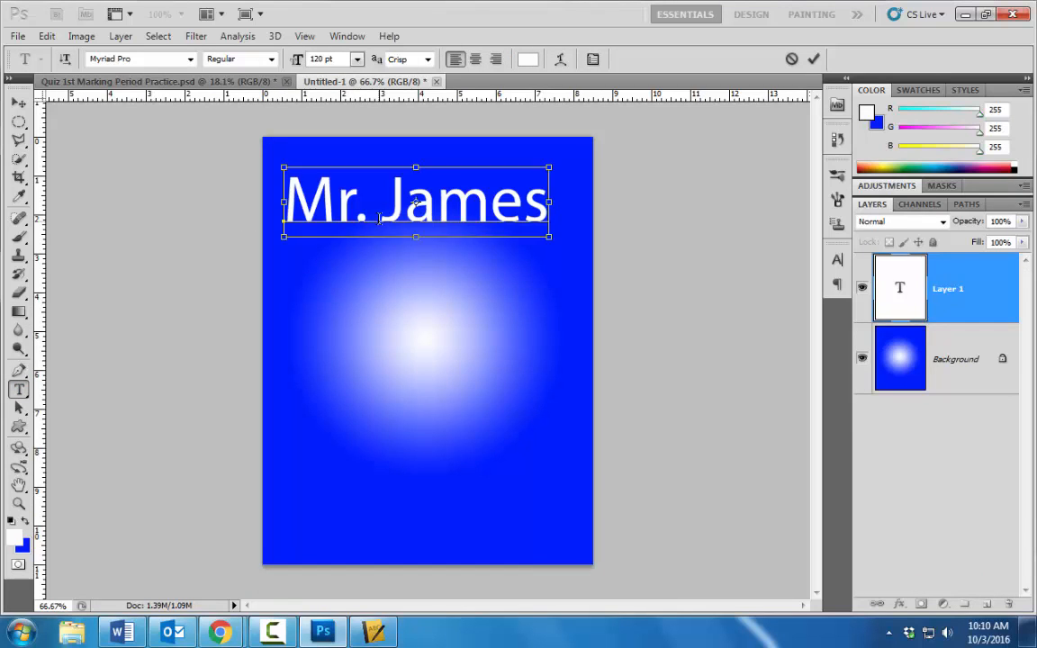
- Set the whole name text to a size of 72 pt
key("ctrl+a")
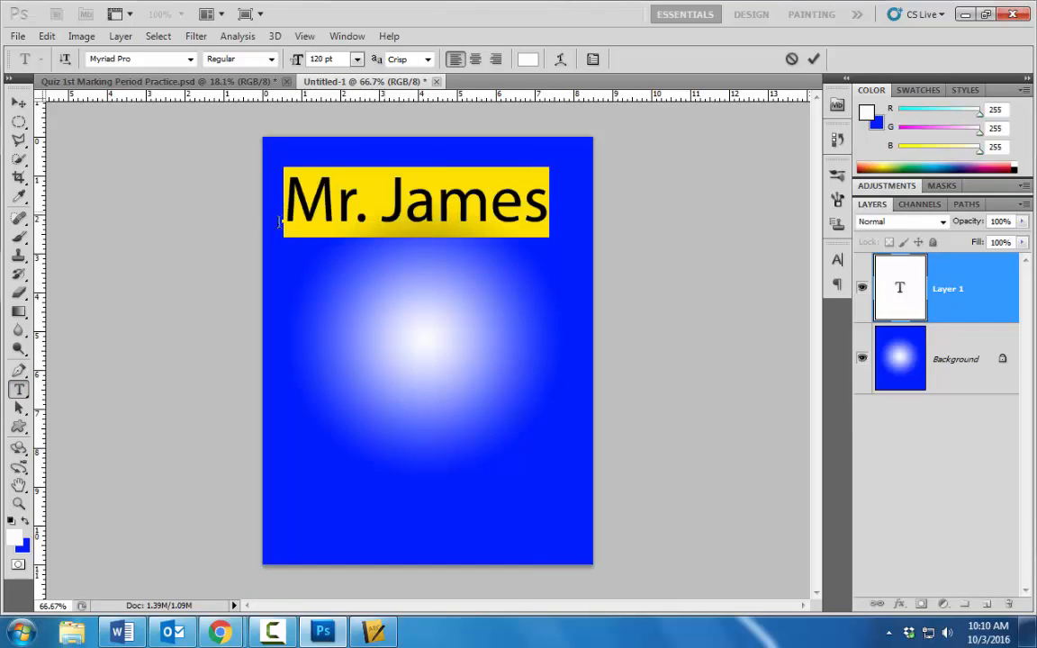
left_click(356, 60)
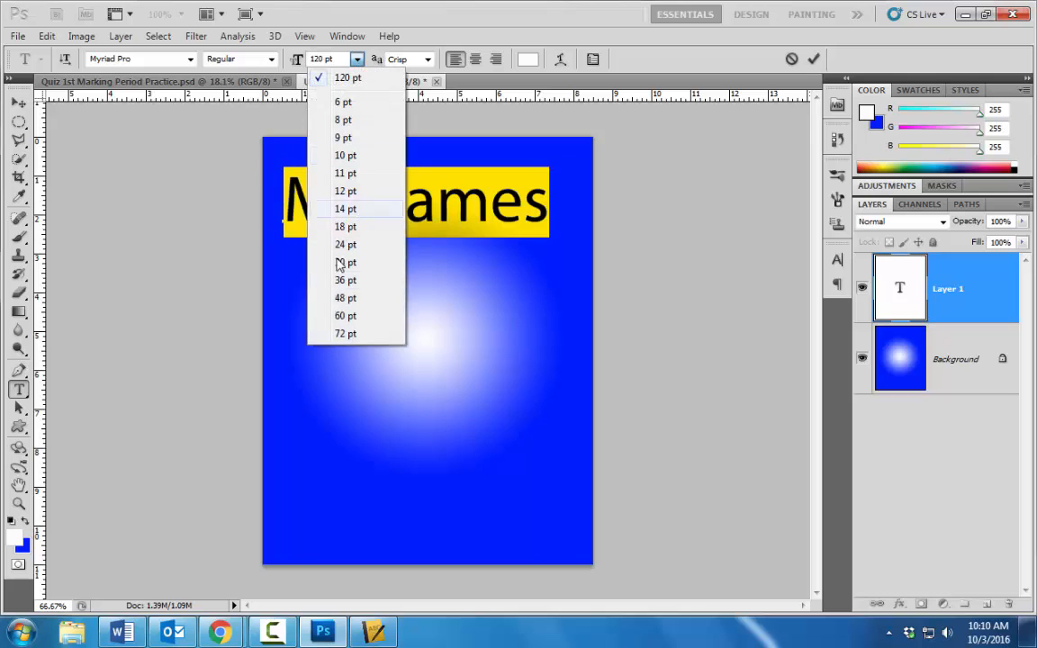
left_click(348, 334)
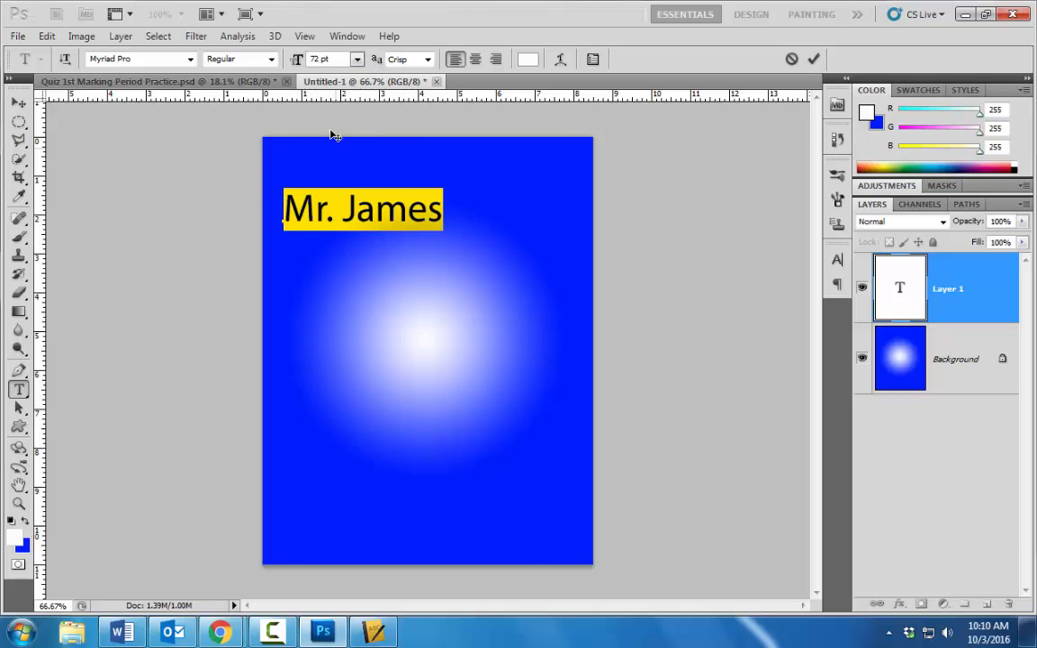
- Set the name text's size to 120 pt and commit the text
left_click(356, 59)
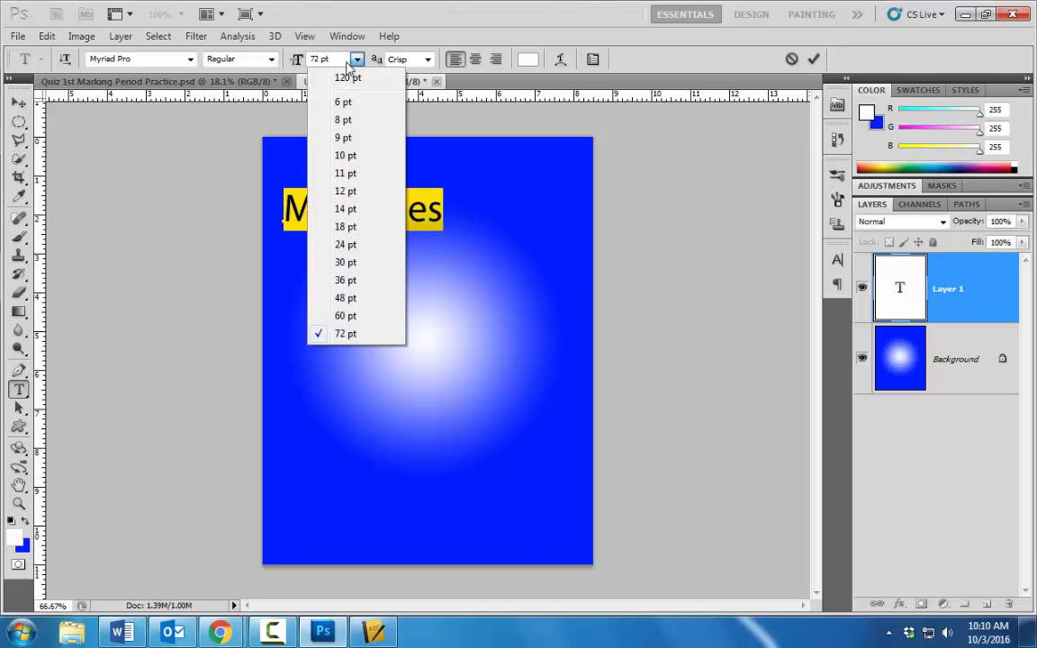
left_click(319, 56)
double_click(326, 58)
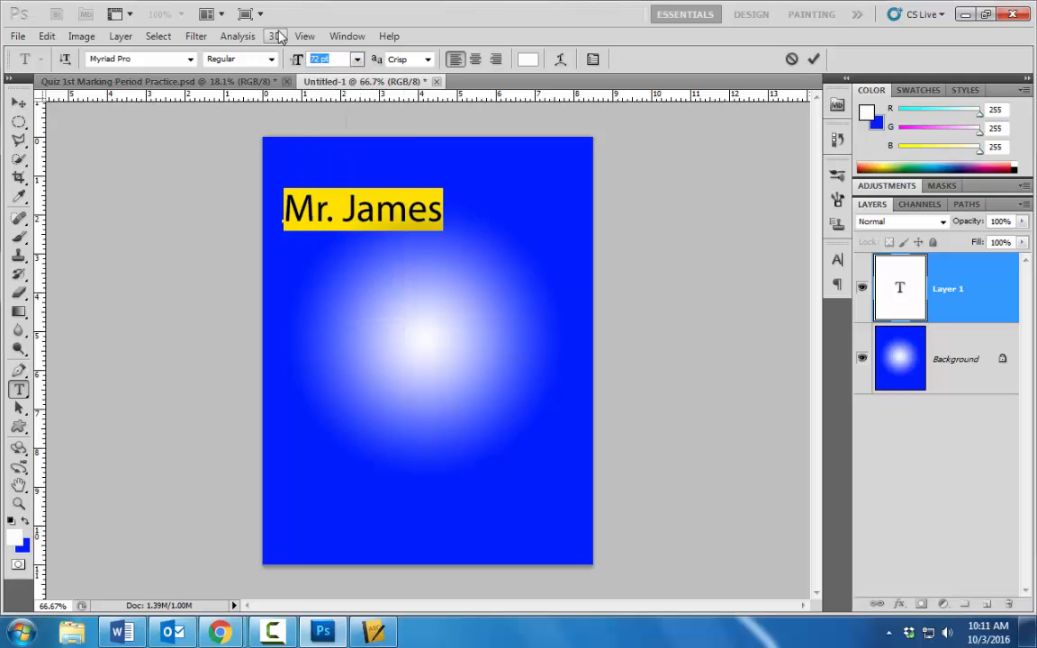
type("120")
key("Return")
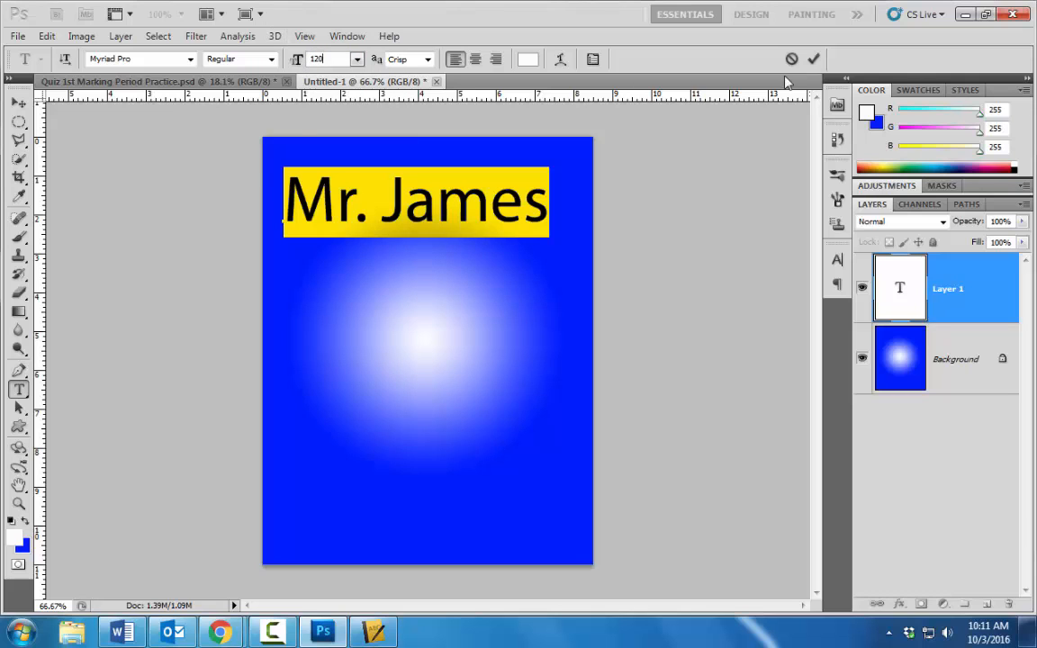
left_click(813, 60)
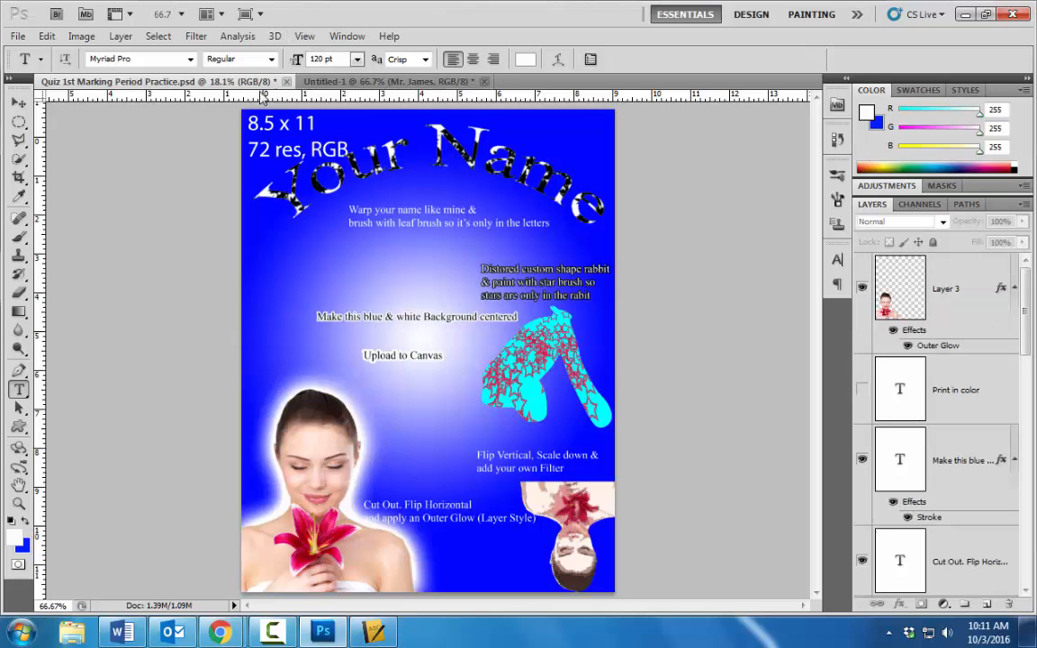
- Examine the warped name and its brush instruction in Quiz 1st Marking Period Practice.psd
left_click(228, 82)
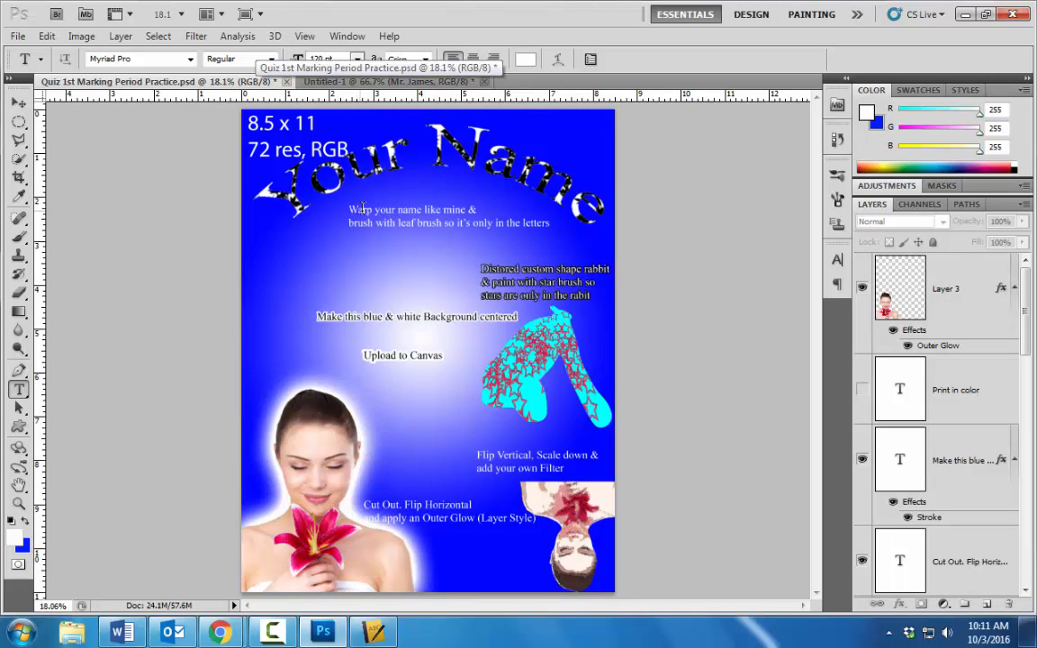
scroll(363, 209, "up", 2)
scroll(525, 219, "up", 2)
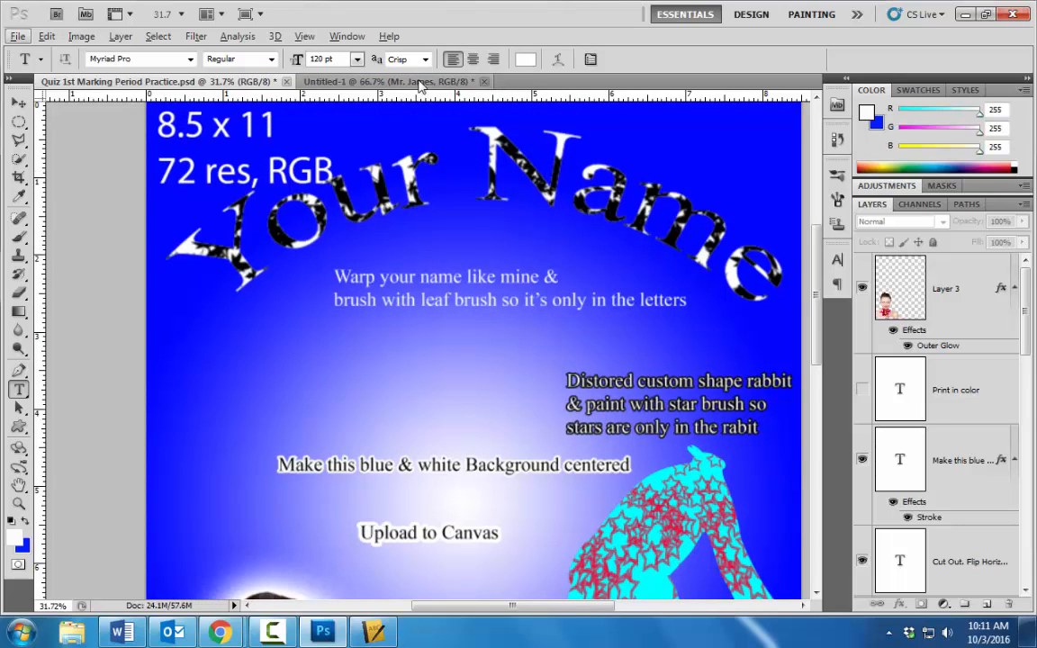
- In Untitled-1, warp the name text with a horizontal Arc, lower its bend slightly and commit the text
left_click(387, 82)
left_click(394, 214)
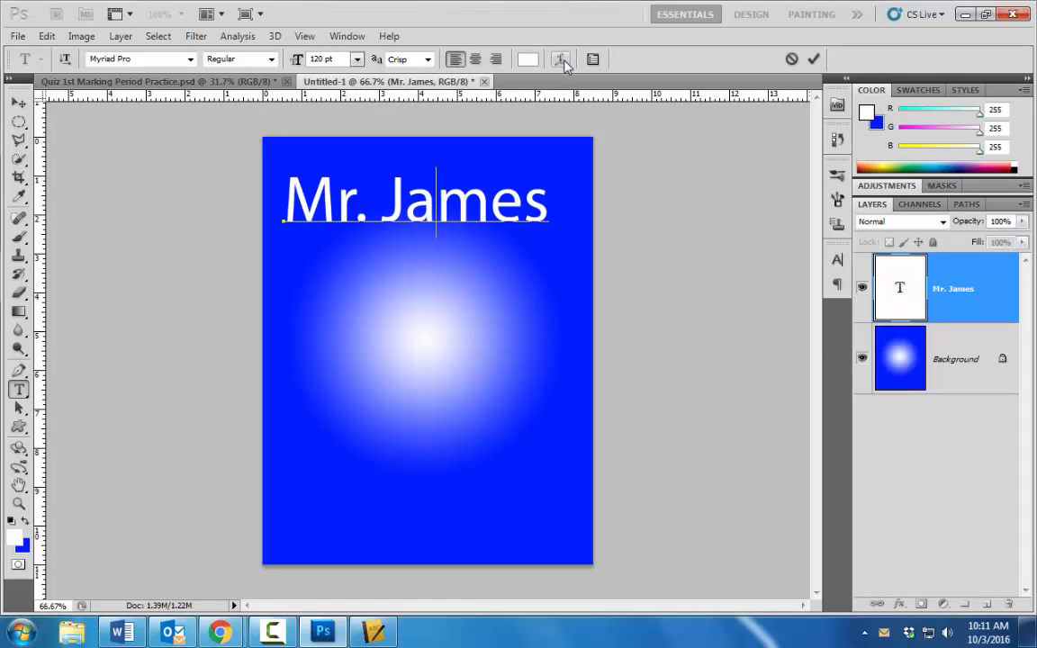
left_click(560, 59)
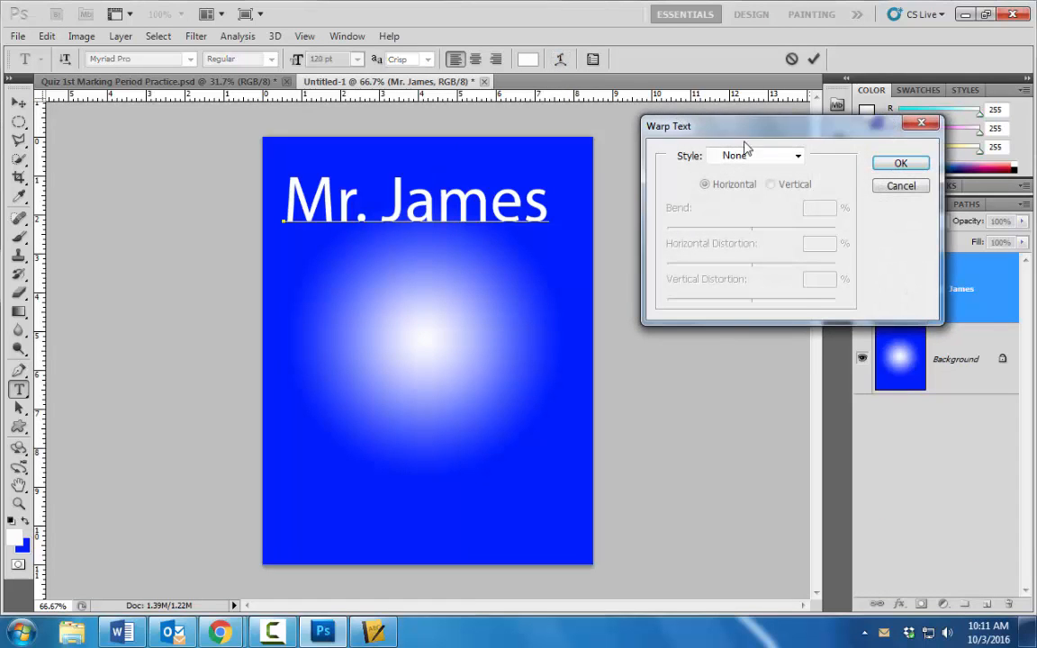
left_click(764, 158)
left_click(740, 204)
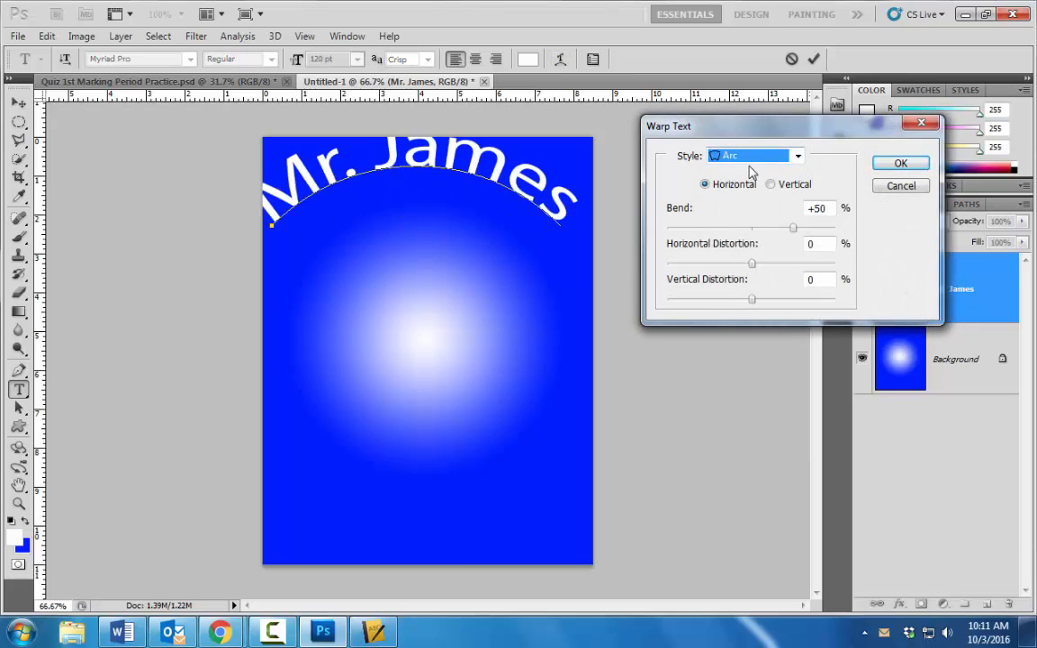
mouse_move(792, 228)
left_mouse_down()
mouse_move(779, 231)
mouse_move(792, 232)
left_mouse_up()
left_click(911, 164)
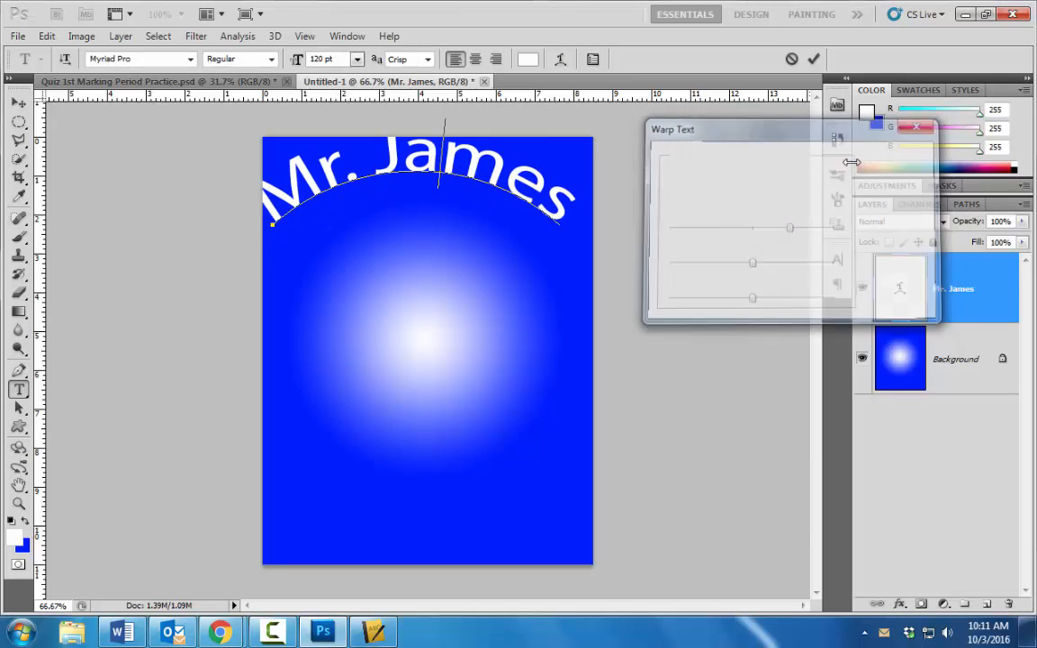
left_click(814, 59)
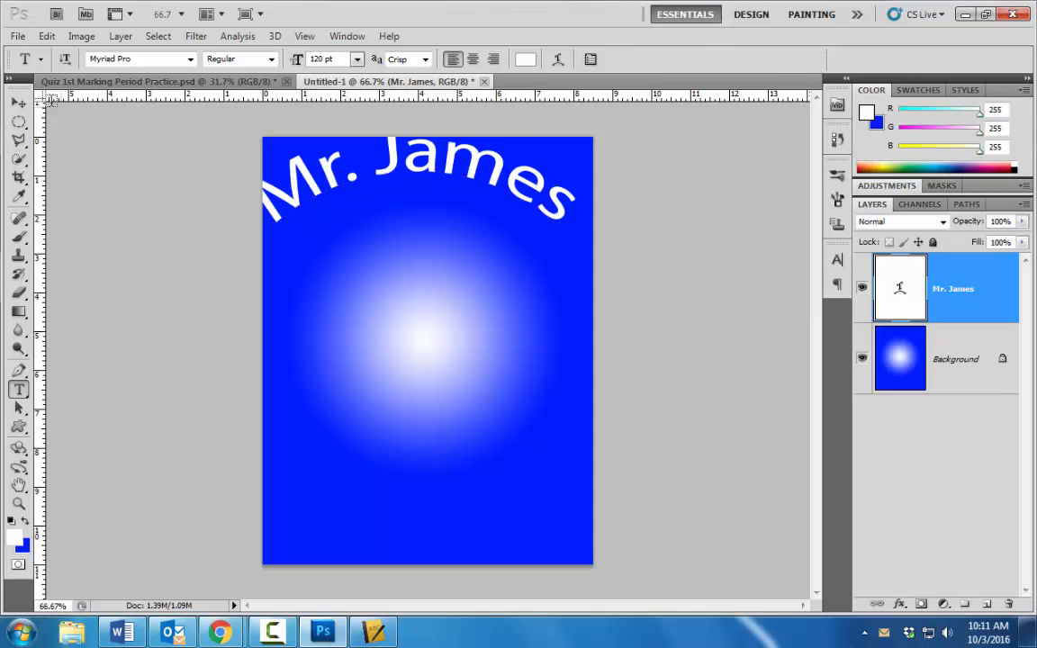
- Move the arched name down onto the page, scale it to about 90% and centre it between the page's edges
left_click(19, 102)
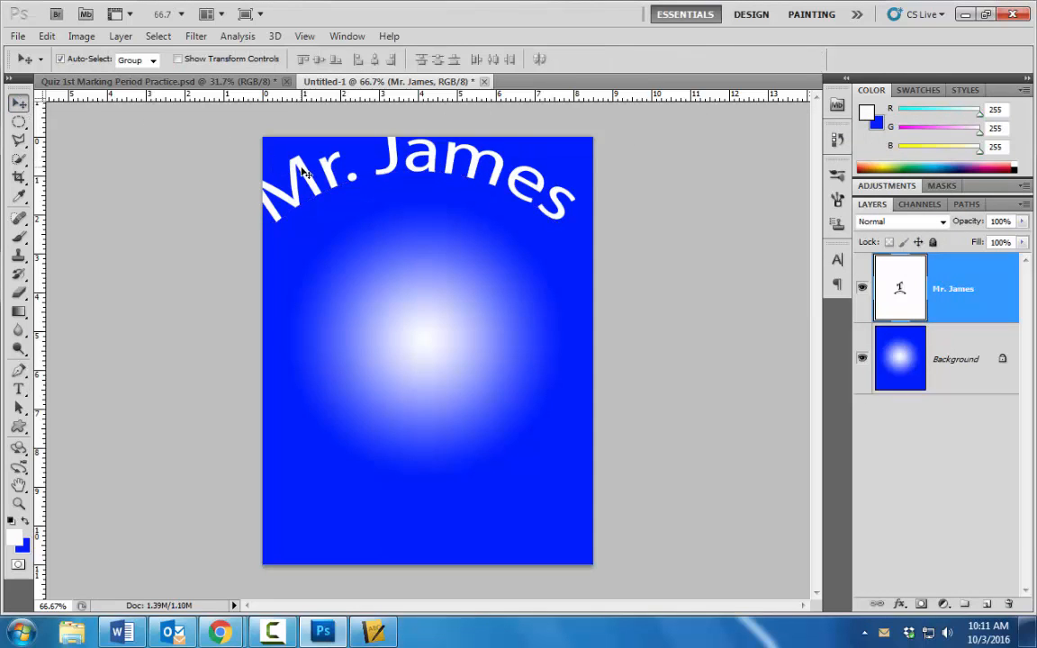
left_click_drag(301, 171, 311, 202)
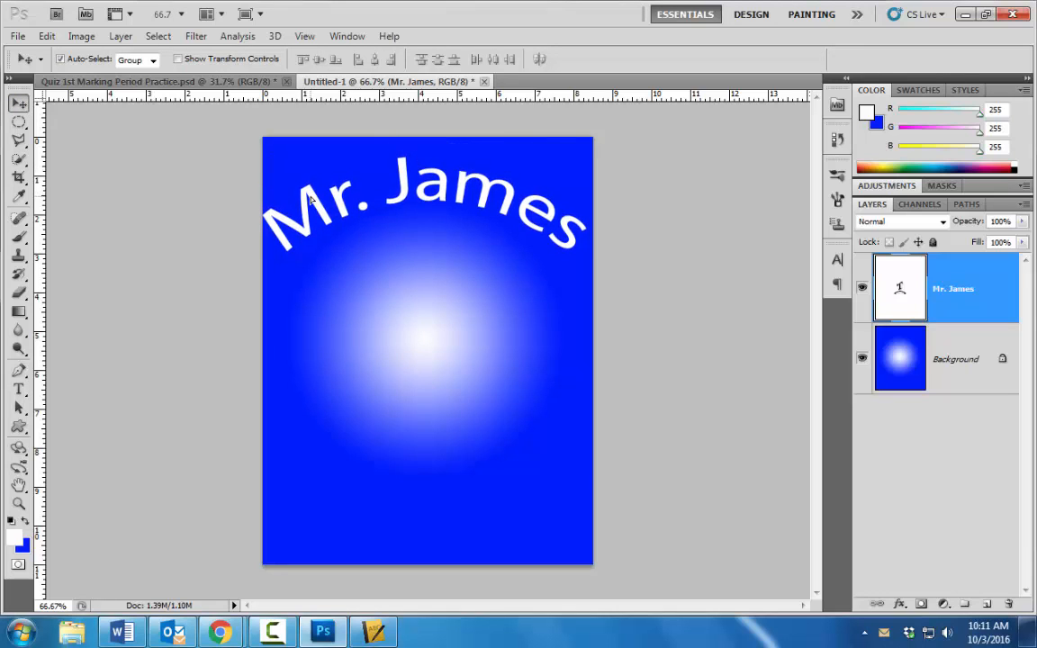
key("ctrl+t")
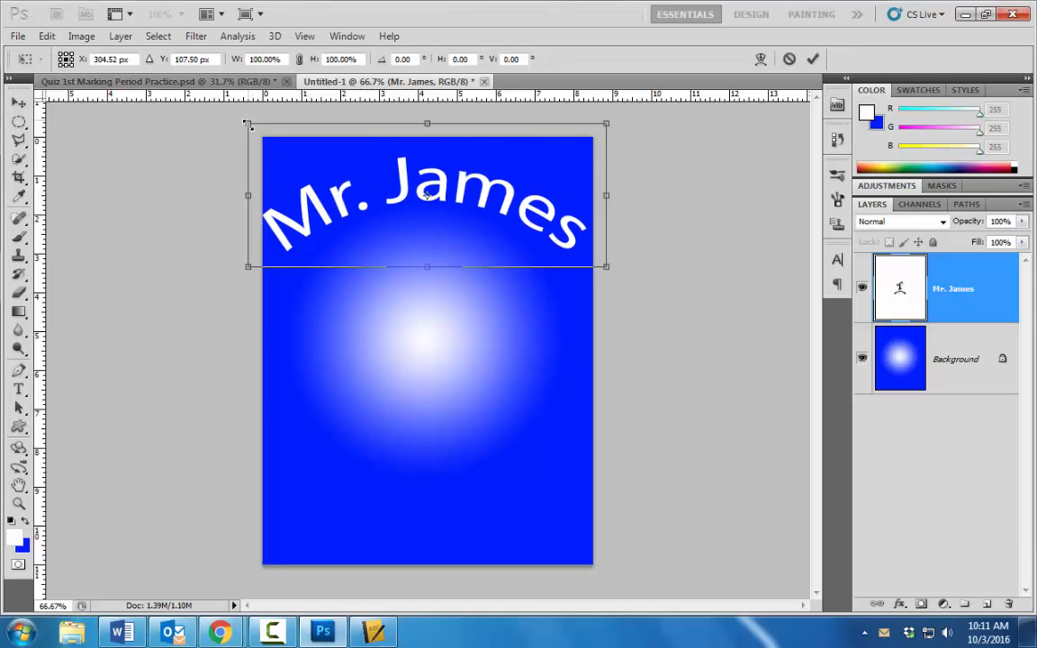
left_click_drag(248, 125, 270, 154)
left_click_drag(342, 204, 335, 209)
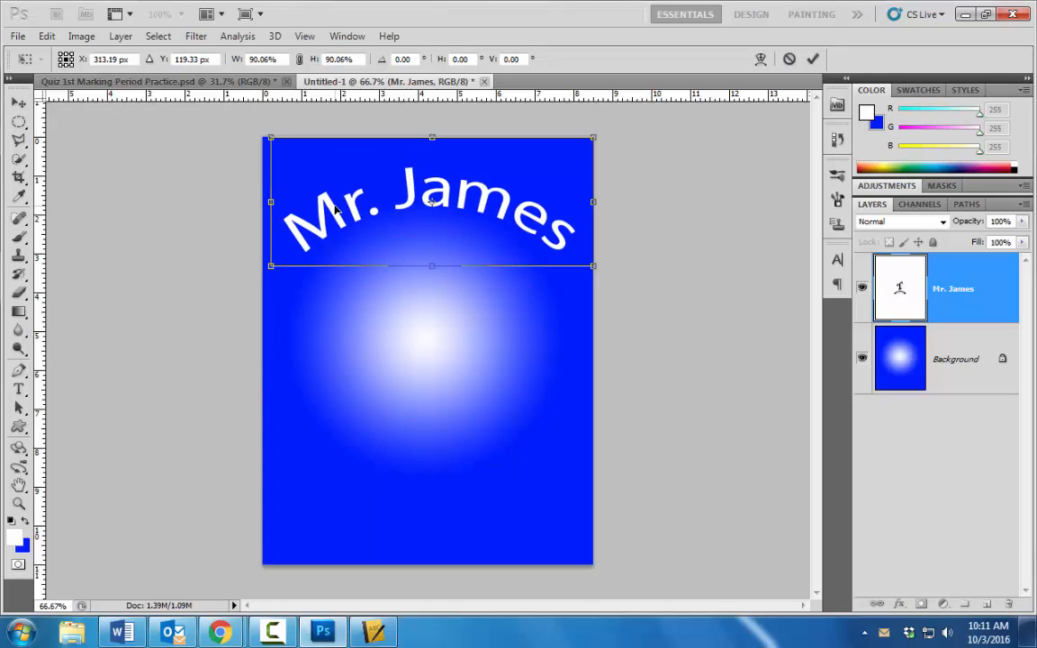
left_click(810, 61)
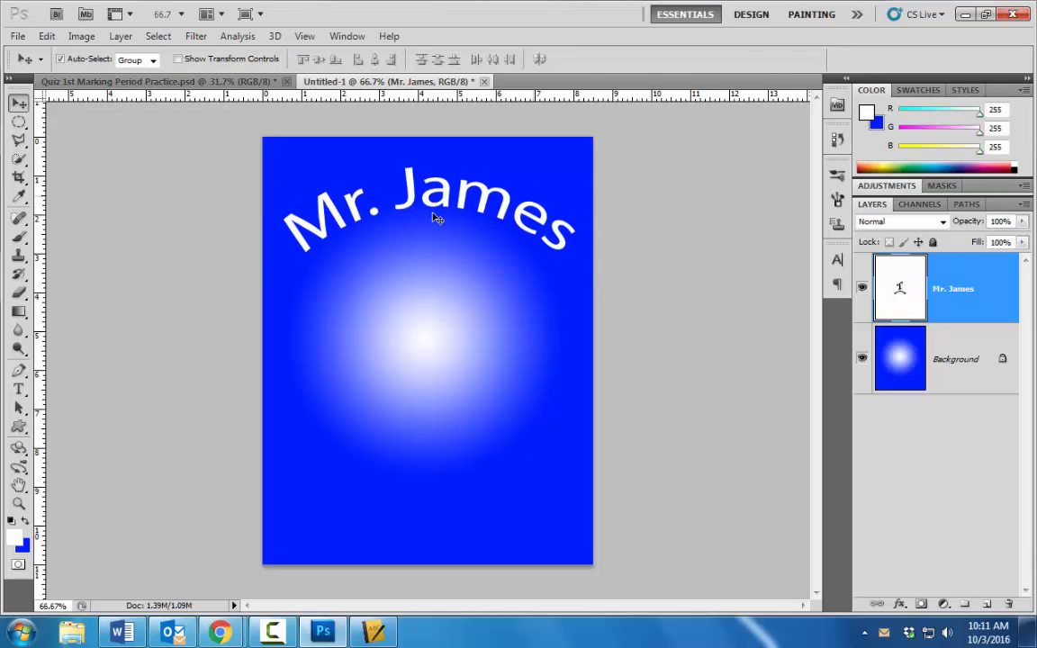
- Select all the white letters of the name with the Magic Wand tool
scroll(337, 207, "up", 1)
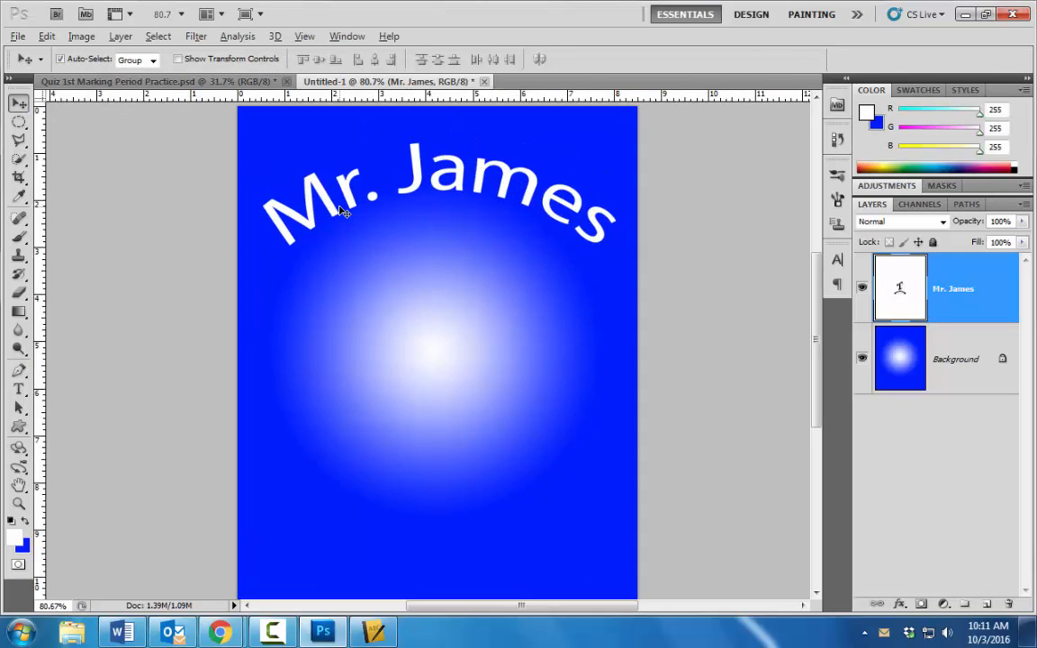
left_click(18, 157)
left_click(63, 170)
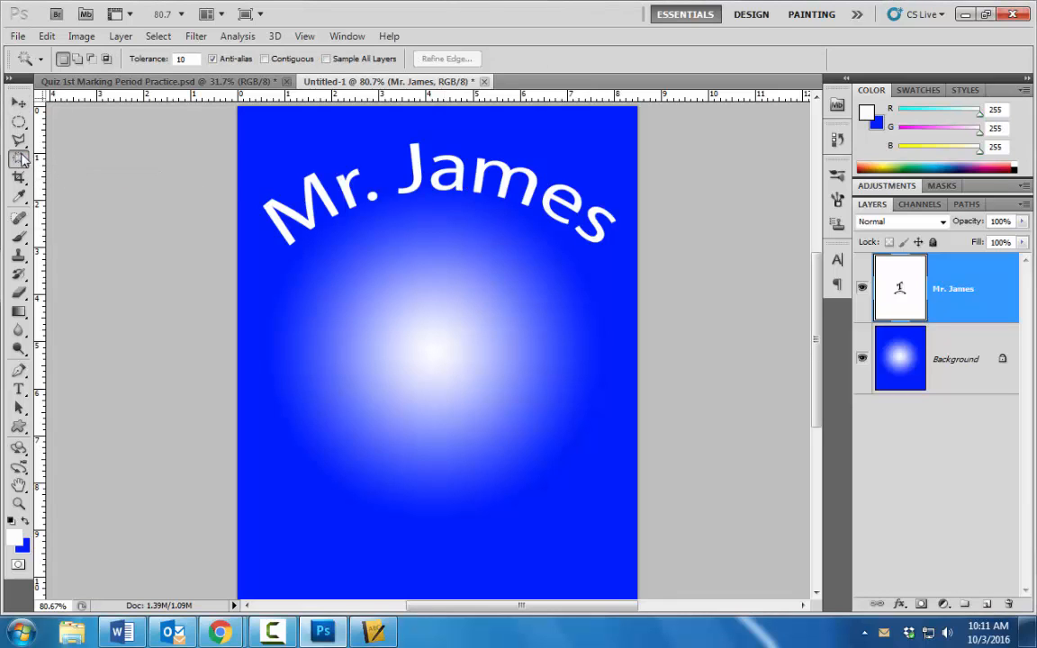
left_click(317, 184)
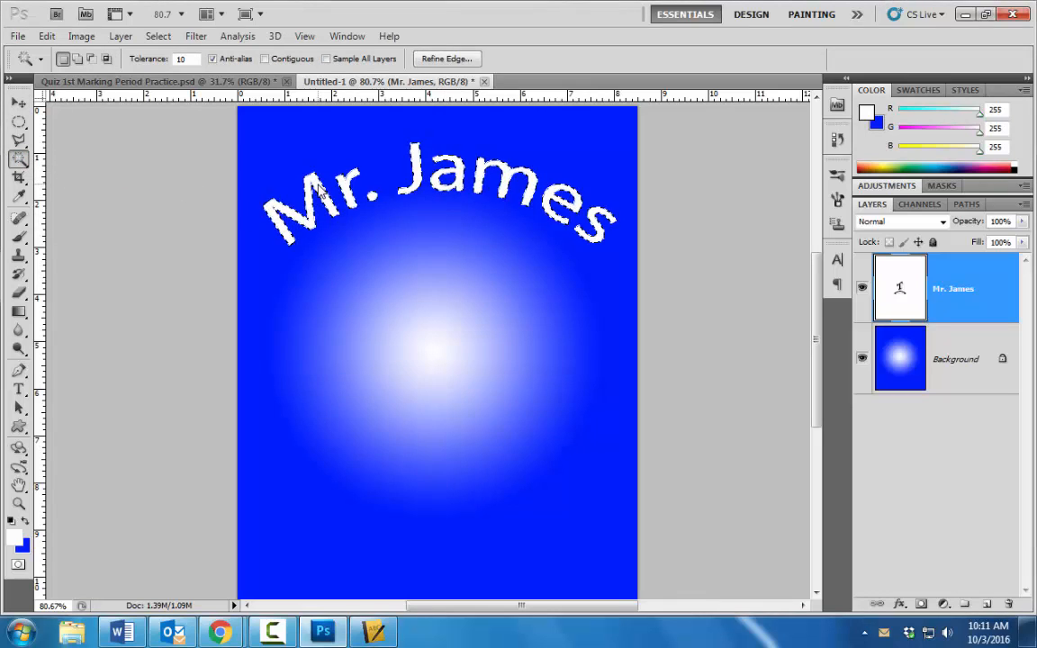
- Check the brush instruction in the practice sample, then reset the brushes to the defaults and choose the 74 px leaf brush
left_click(18, 236)
left_click(86, 81)
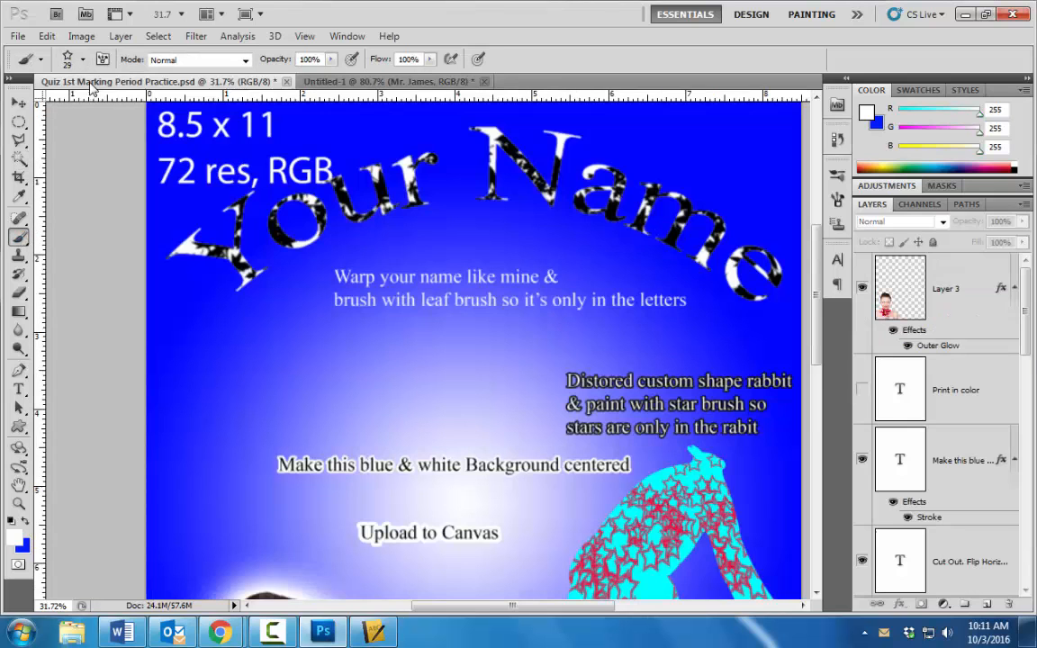
left_click(389, 81)
left_click(83, 59)
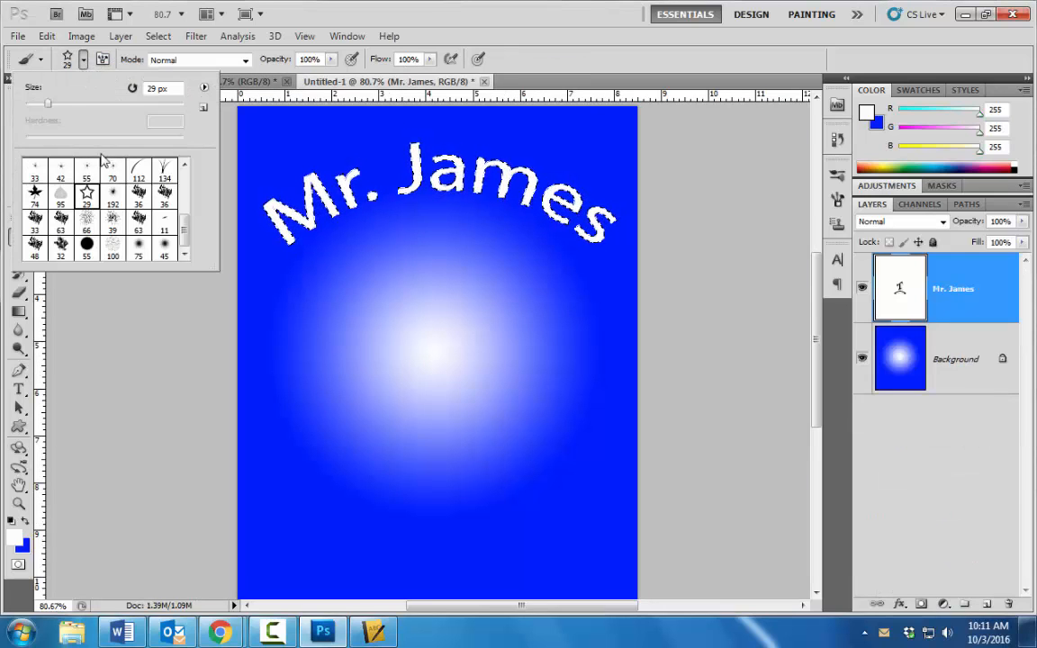
left_click(34, 194)
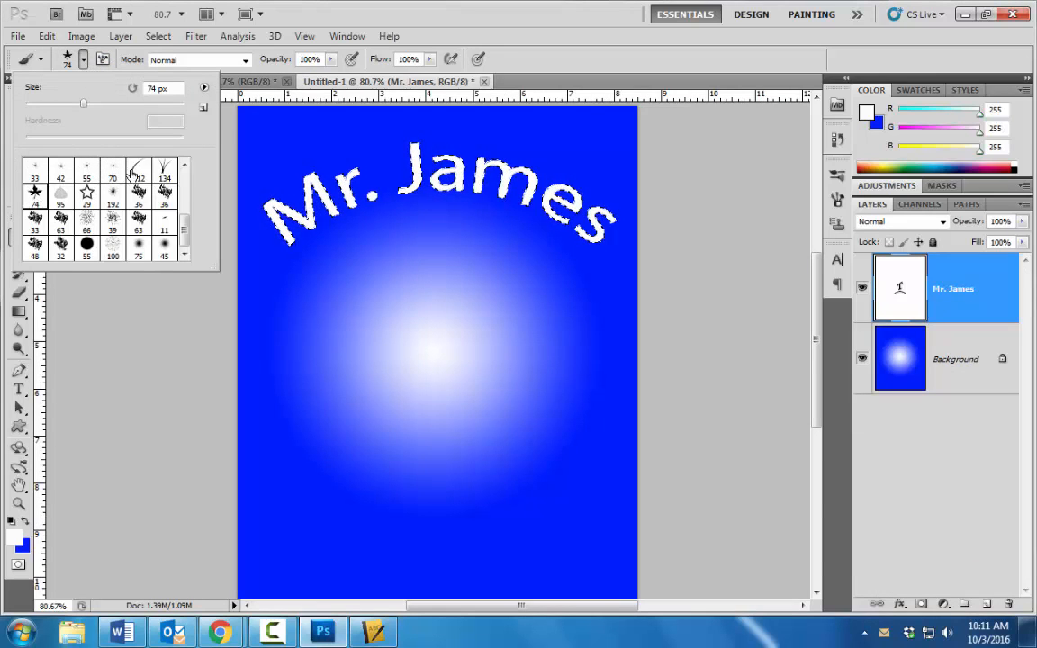
left_click(204, 87)
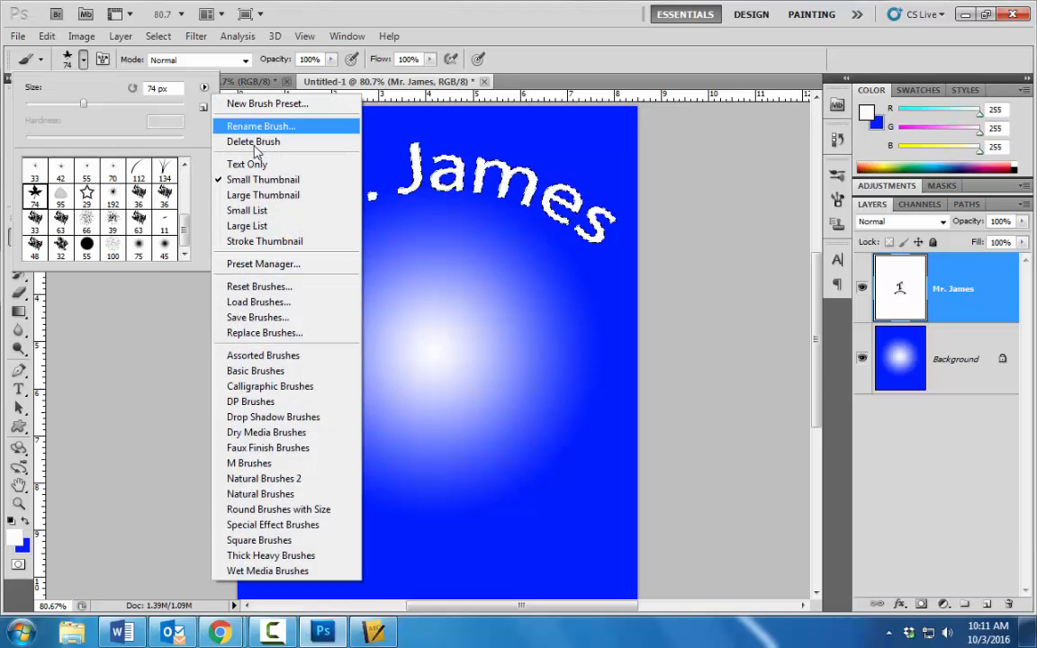
left_click(270, 288)
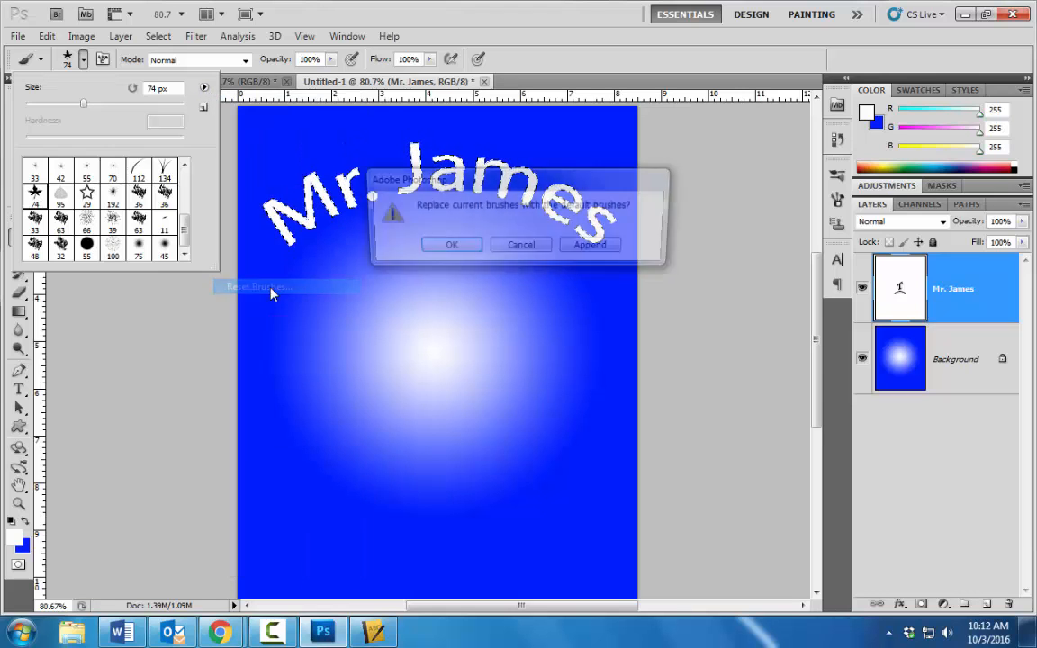
left_click(450, 245)
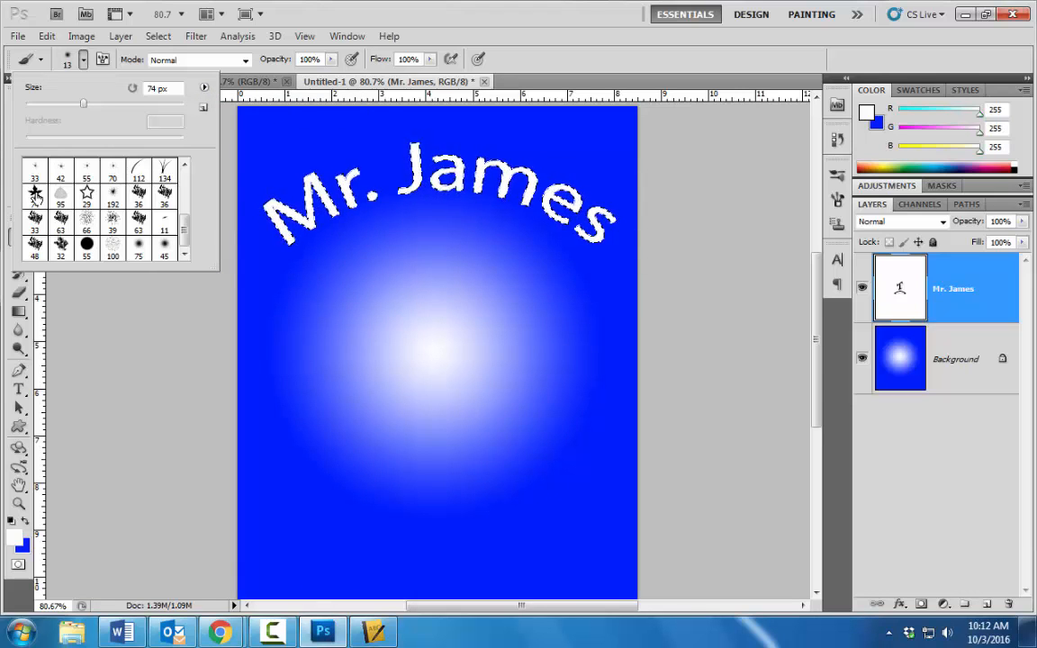
- Rasterize the name layer and paint black leaves inside the selected letters with the leaf brush reduced to 45 px
left_click(205, 277)
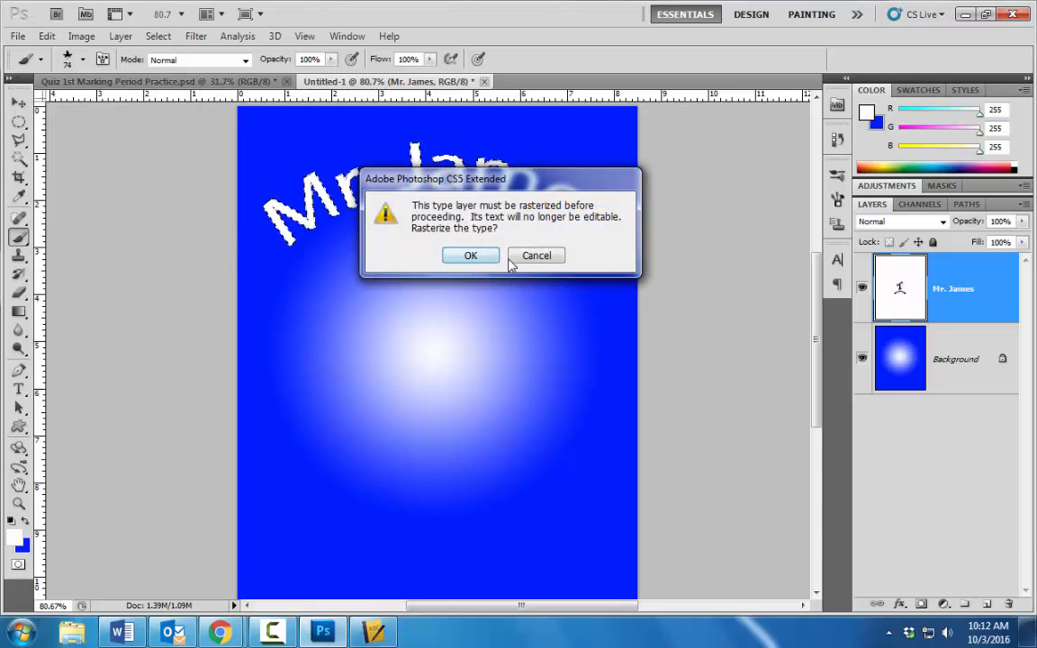
left_click(459, 255)
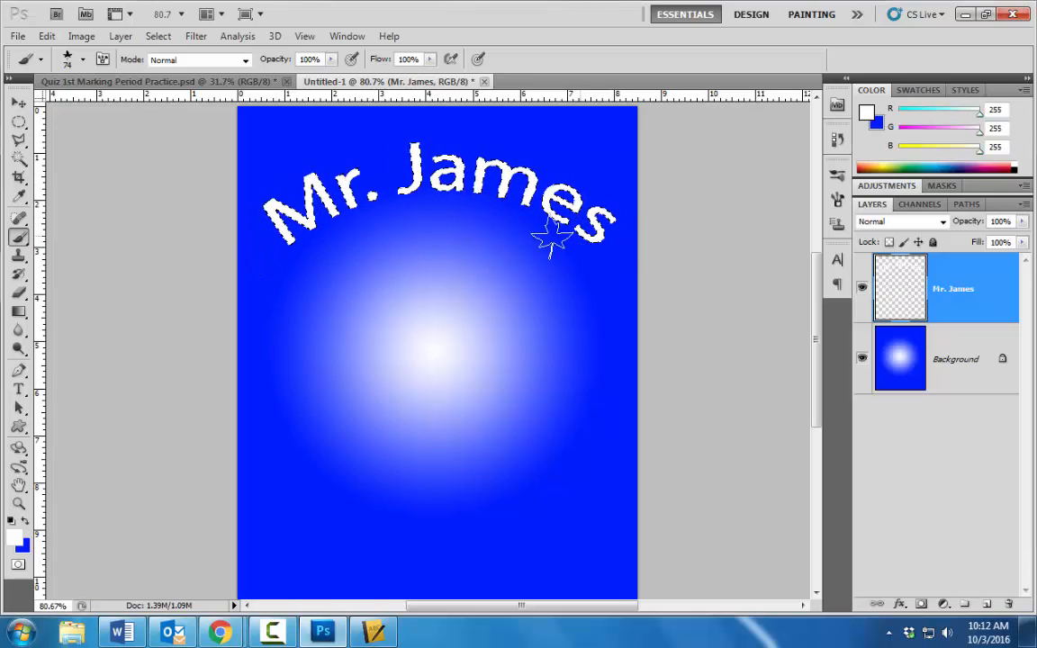
left_click(12, 521)
key("bracketleft")
key("bracketleft")
key("bracketleft")
key("bracketleft")
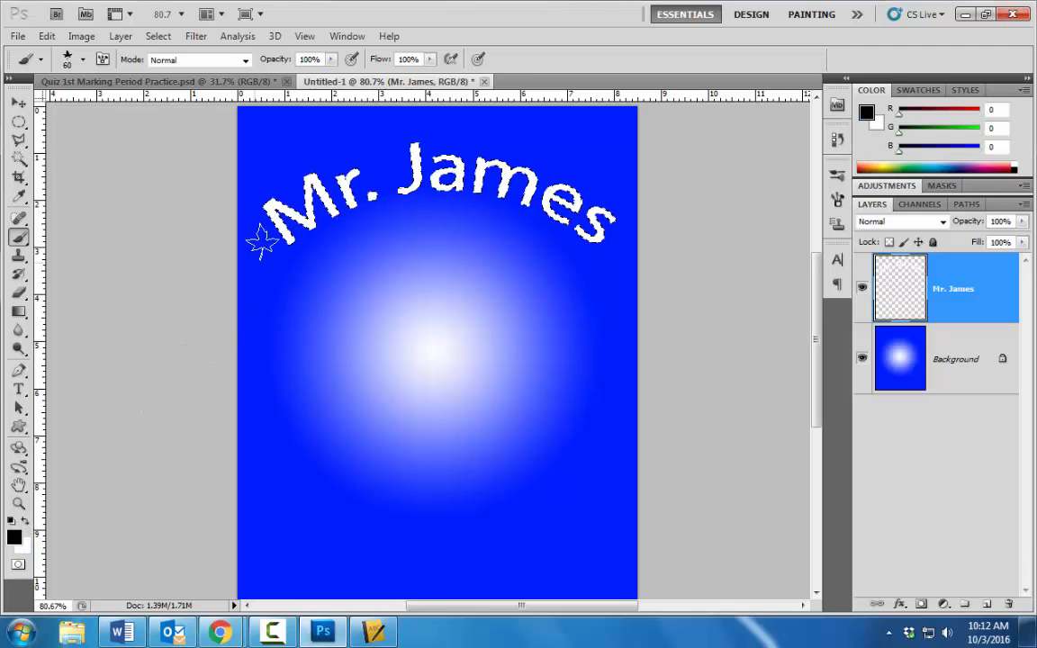
mouse_move(272, 234)
left_mouse_down()
mouse_move(325, 203)
mouse_move(594, 203)
mouse_move(613, 304)
left_mouse_up()
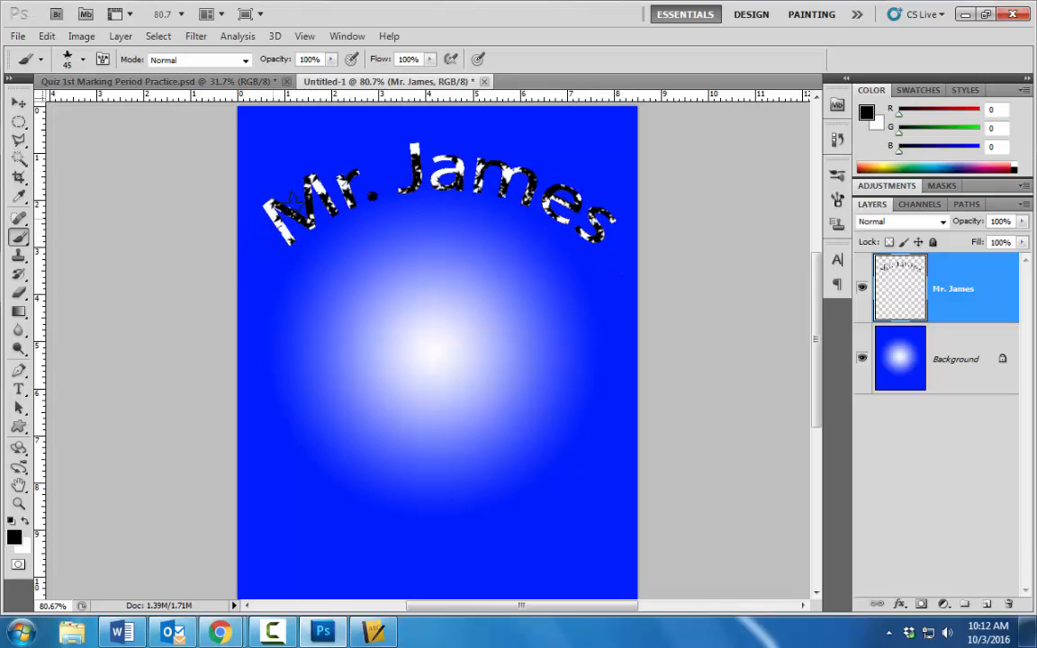
- Try painting leaves across the name without a selection, then undo the stroke
mouse_move(291, 196)
left_mouse_down()
mouse_move(565, 176)
mouse_move(673, 247)
left_mouse_up()
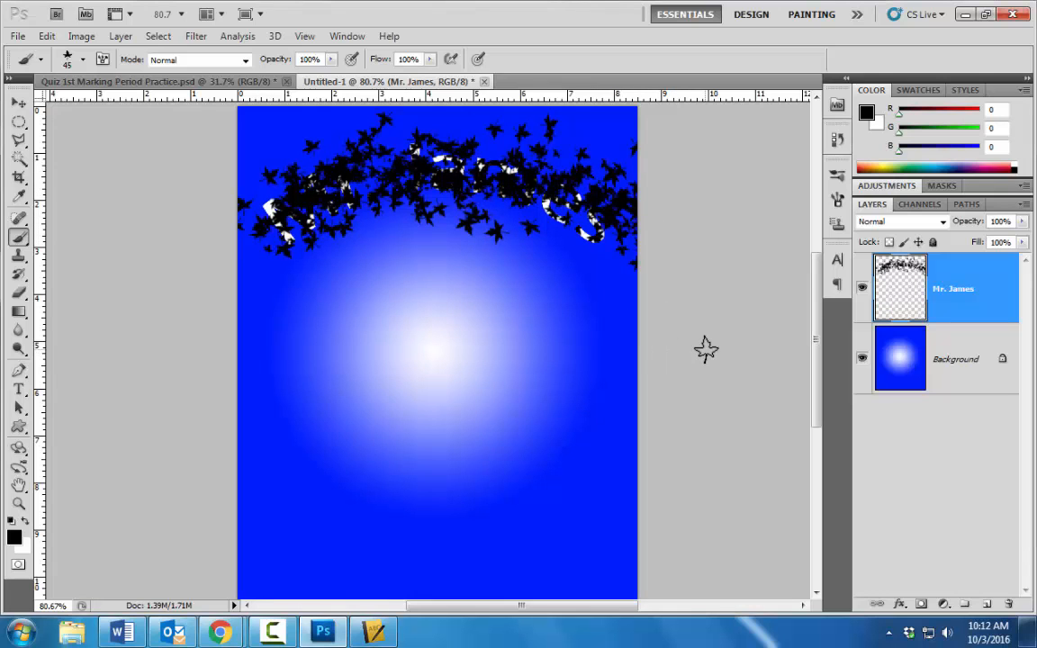
key("ctrl+z")
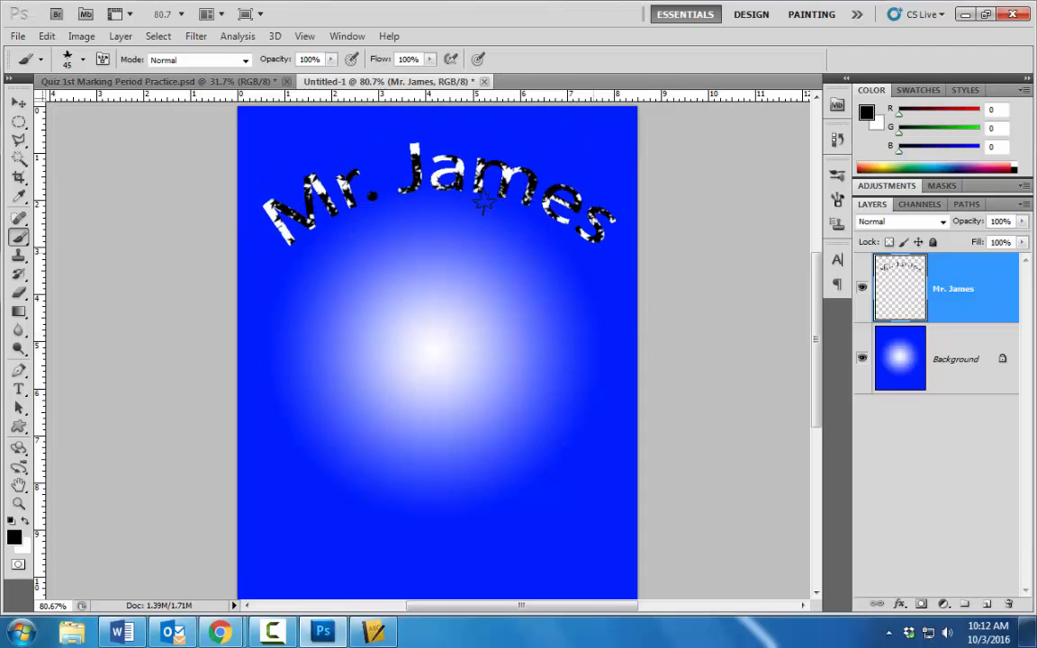
- Check the rabbit in the practice sample, then load the All set of custom shapes with the rabbit as the current shape
left_click(216, 81)
scroll(512, 331, "down", 3)
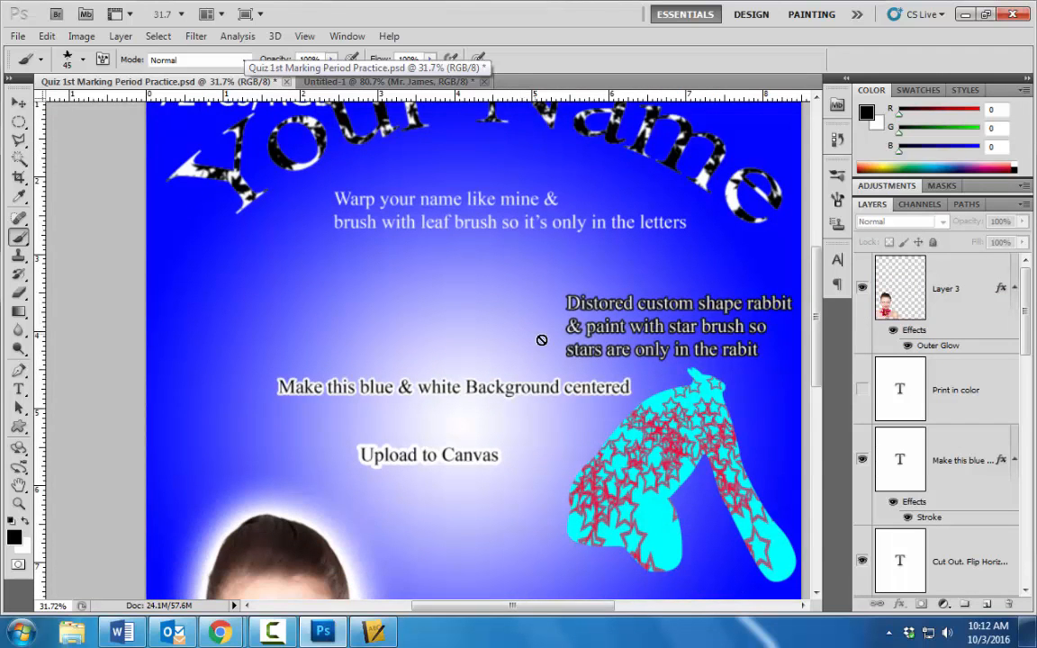
left_click(349, 82)
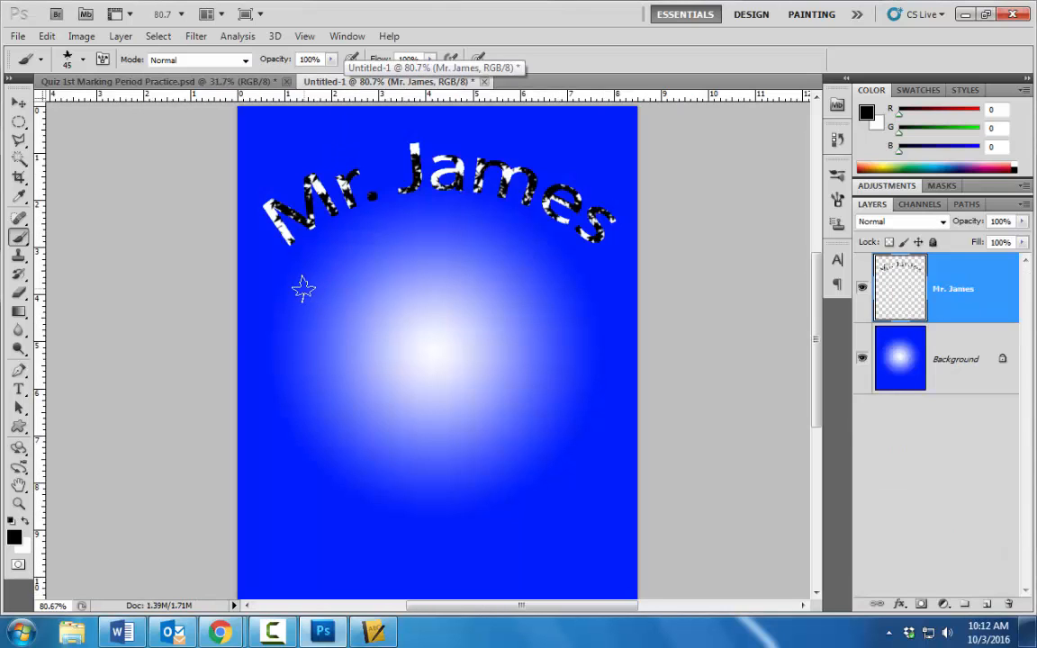
left_click(19, 429)
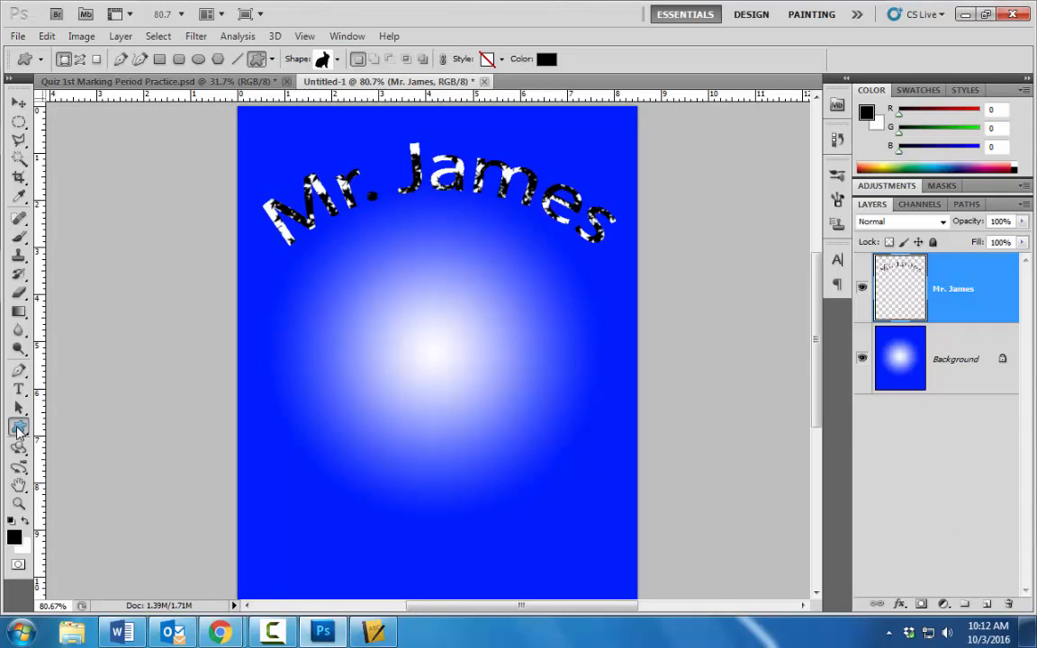
left_click(337, 61)
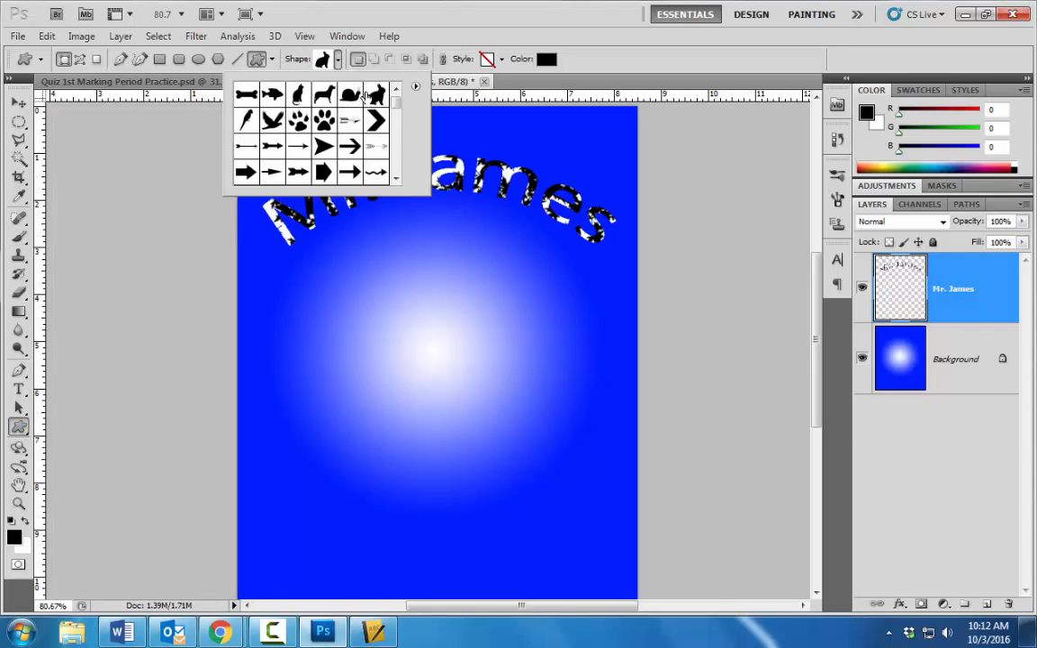
left_click(416, 87)
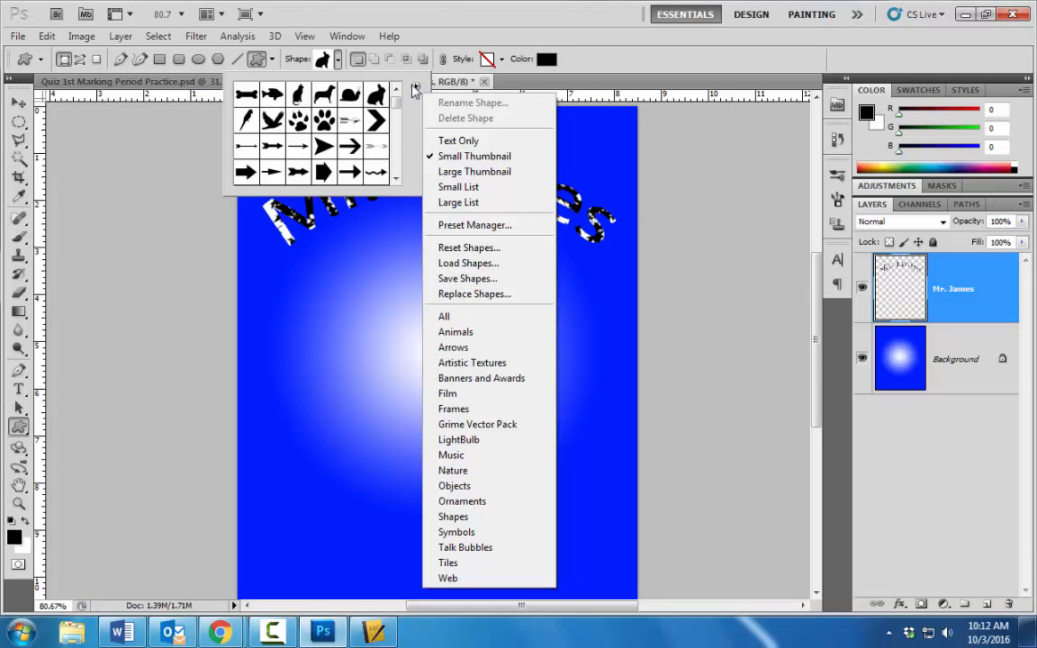
left_click(450, 315)
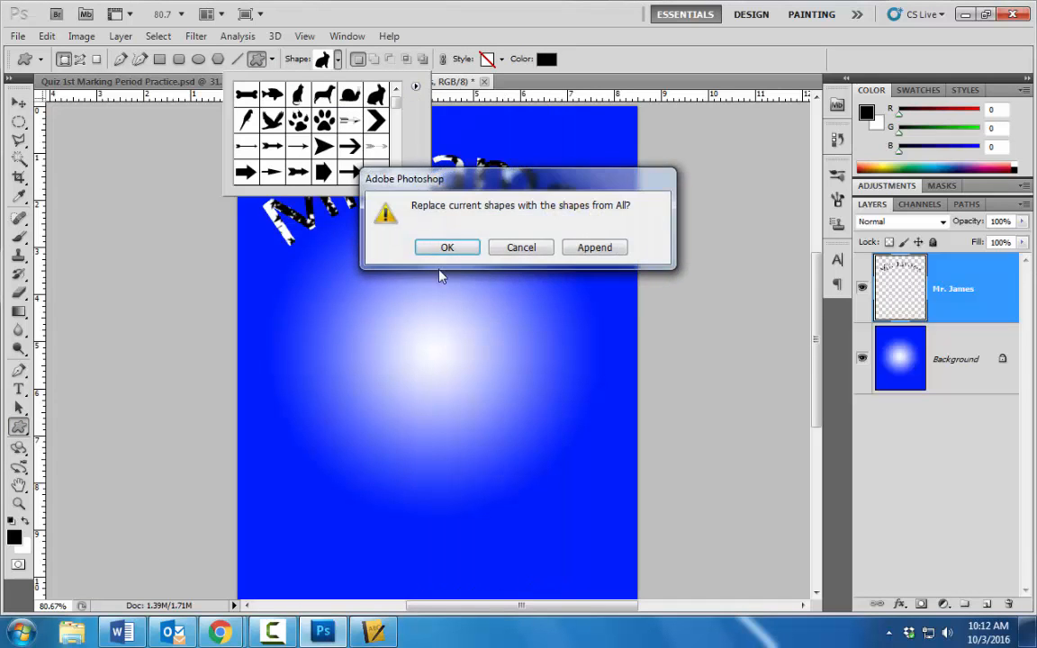
left_click(468, 249)
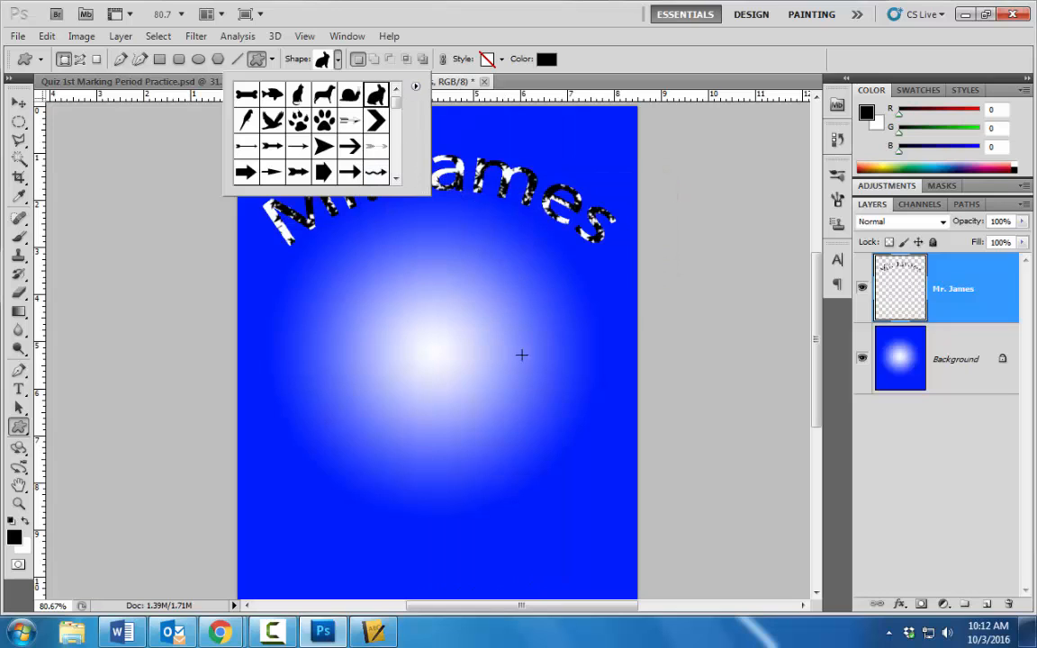
- Draw a black rabbit about 2.3 in wide and 3.3 in tall at the right of the white glow and rasterize its layer
left_click_drag(521, 354, 619, 490)
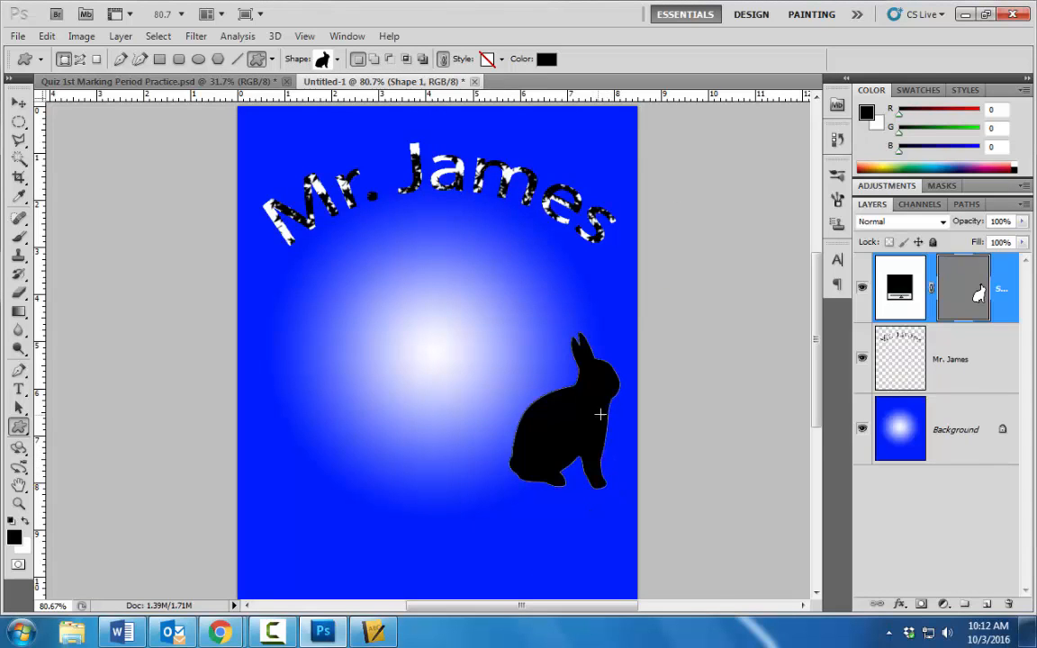
right_click(995, 275)
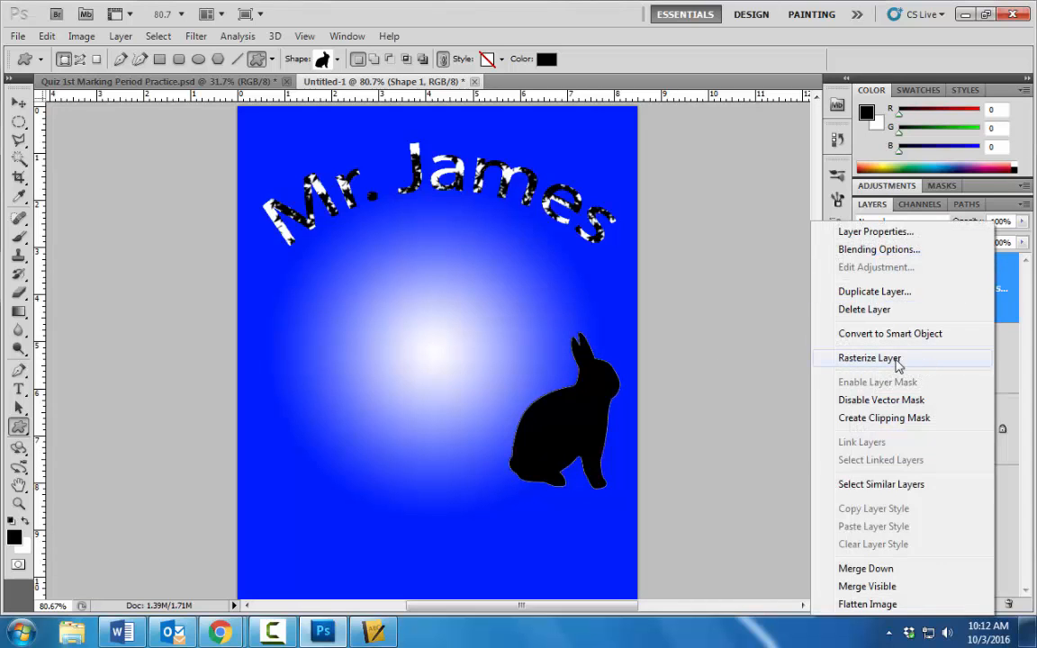
right_click(1000, 269)
left_click(936, 359)
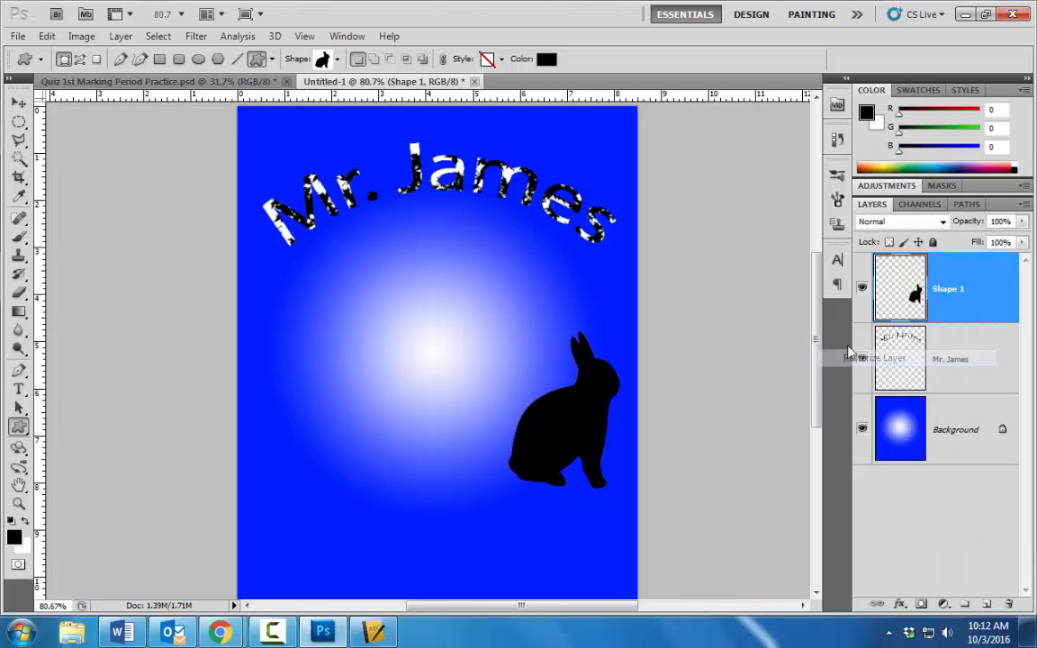
- Select the black rabbit with the Magic Wand and paint white stars inside it with the 29 px star brush
left_click(19, 157)
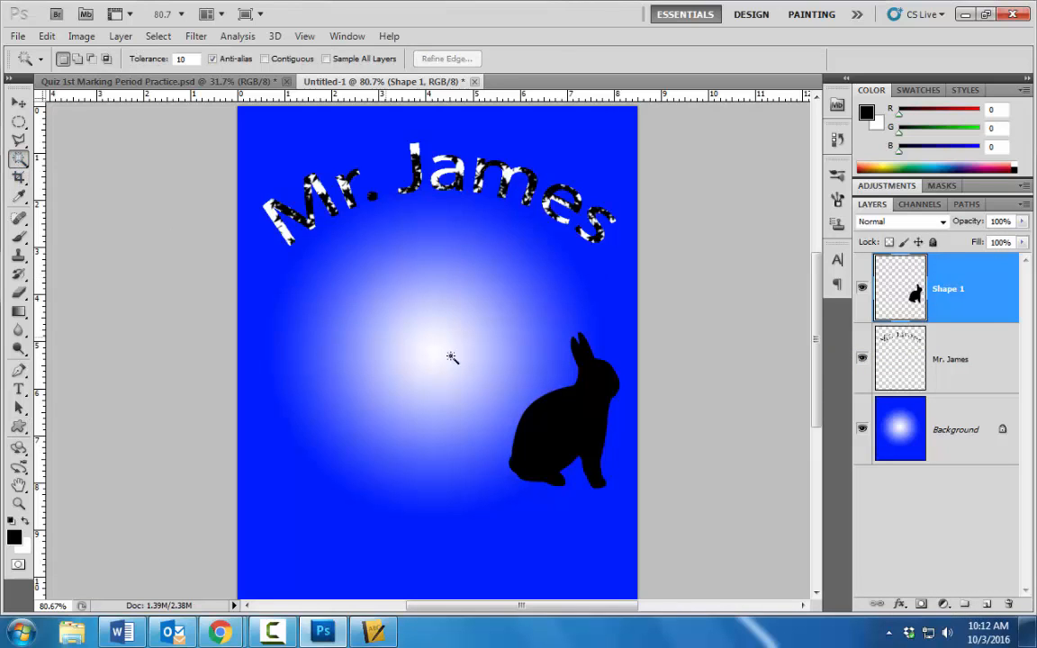
left_click(580, 416)
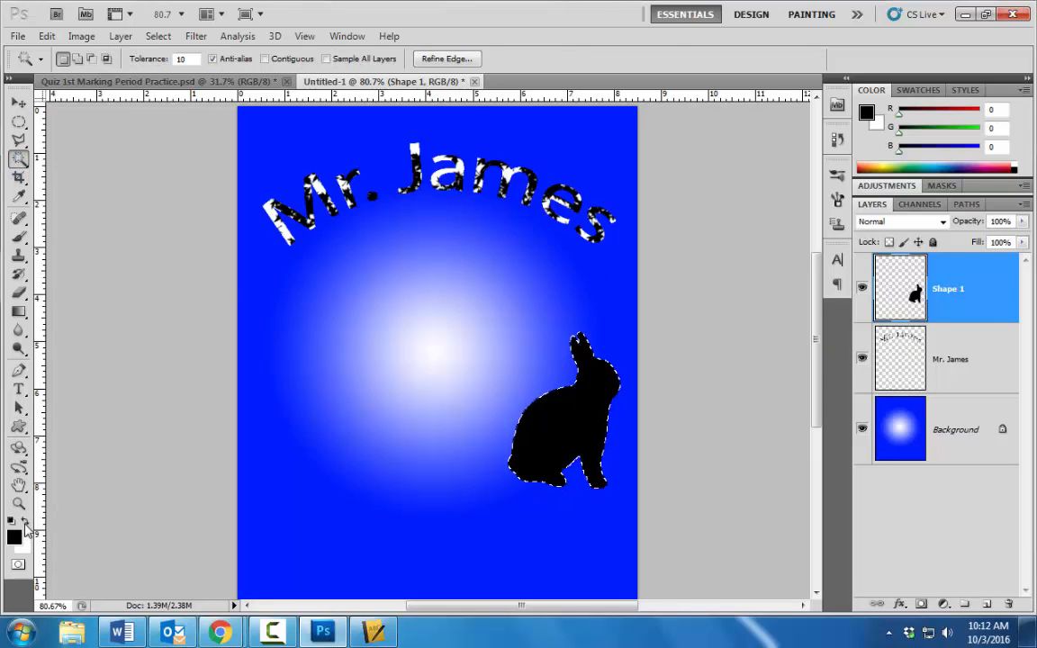
left_click(25, 522)
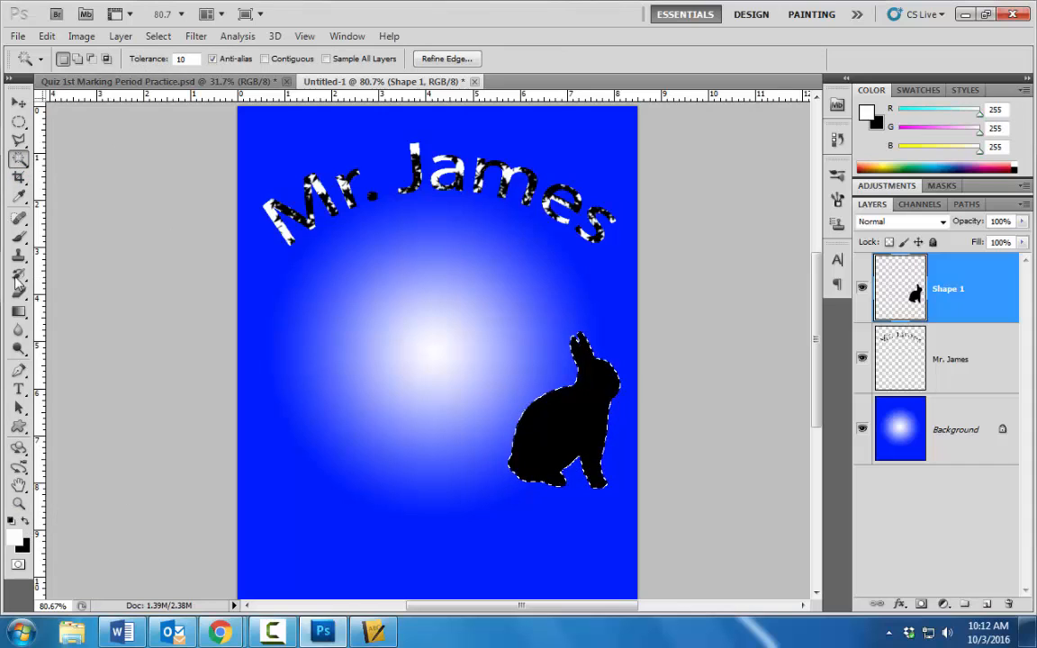
left_click(19, 240)
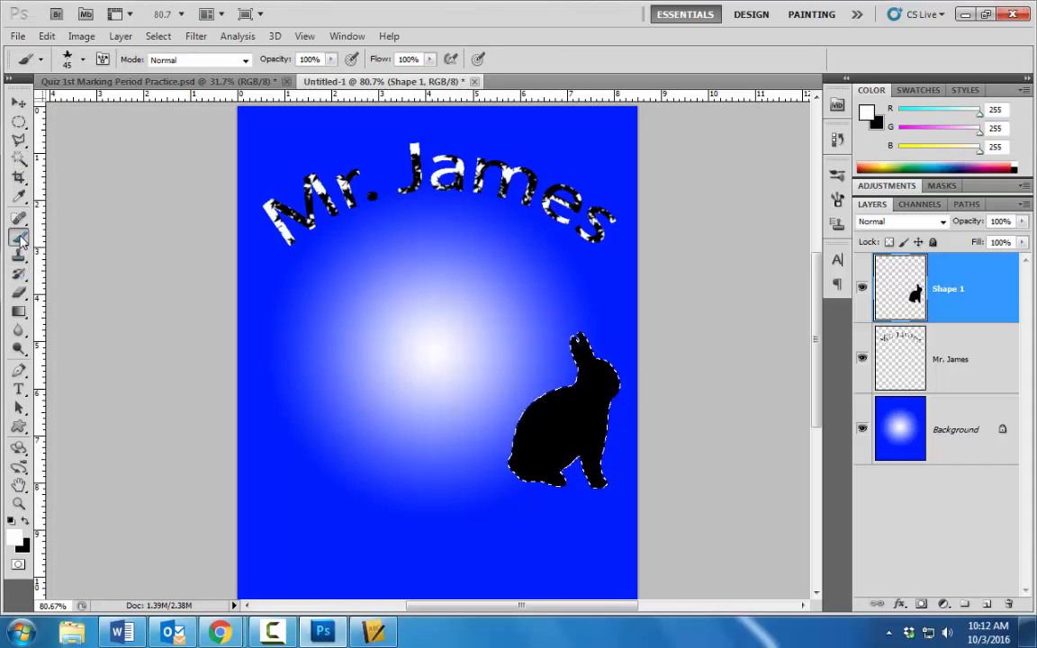
left_click(82, 60)
left_click(86, 194)
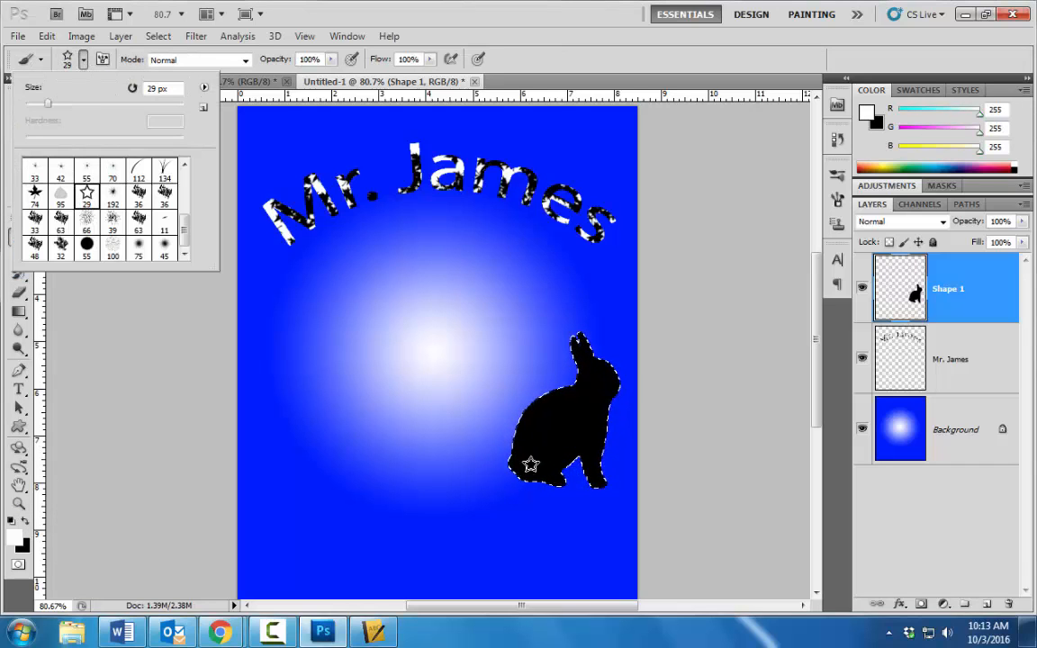
mouse_move(530, 465)
left_mouse_down()
mouse_move(599, 376)
mouse_move(534, 539)
left_mouse_up()
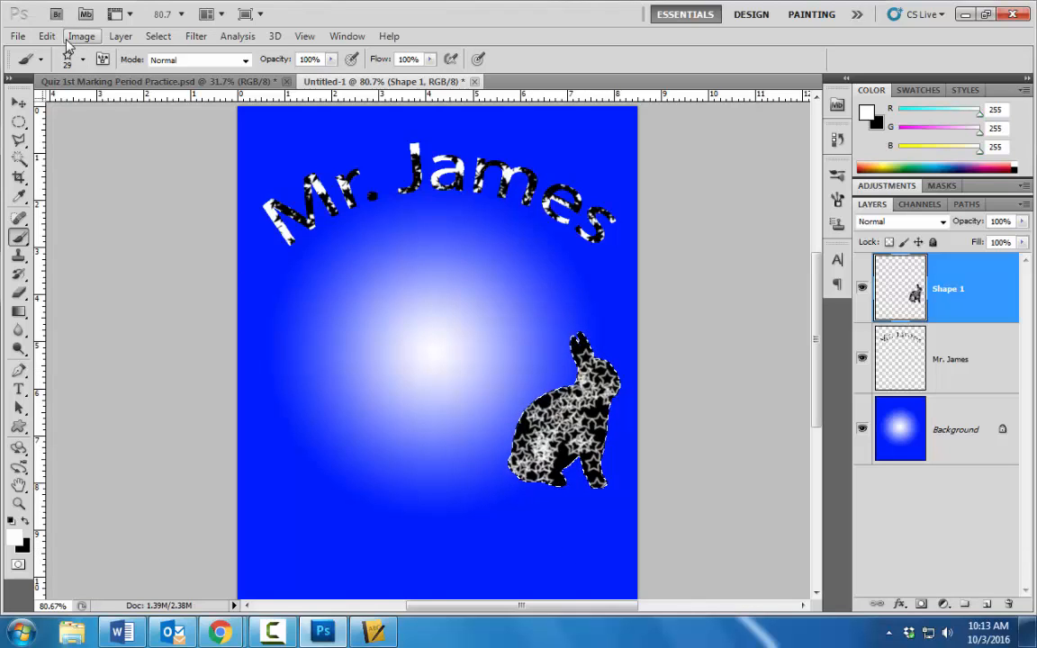
- Distort the star-painted rabbit as in the practice sample, pulling its two upper corners inward and down, then deselect it
left_click(171, 81)
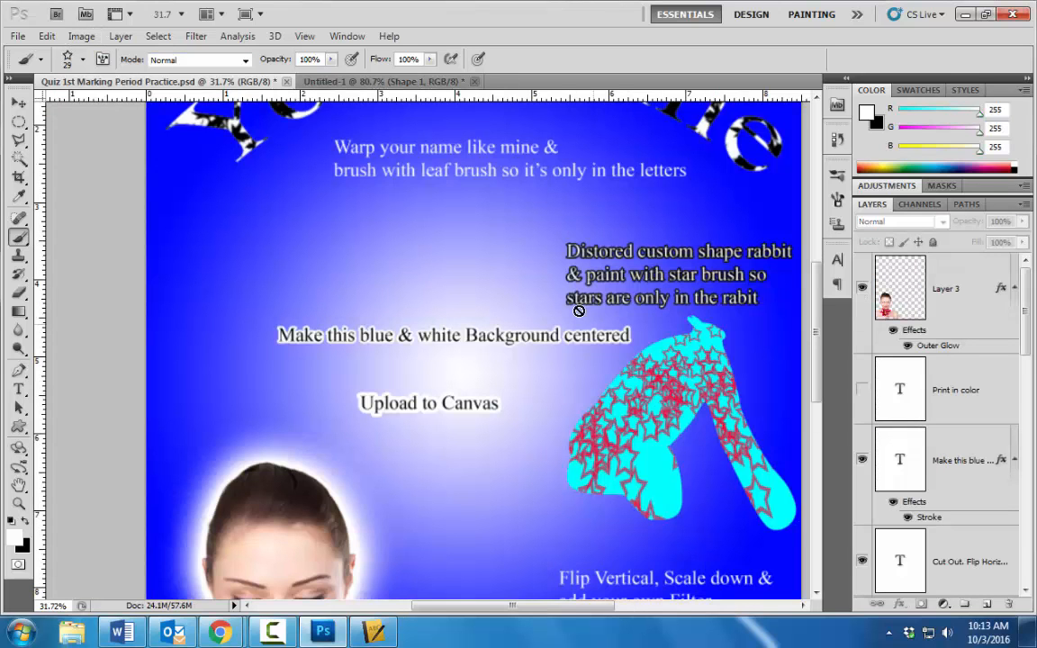
scroll(592, 256, "right", 5)
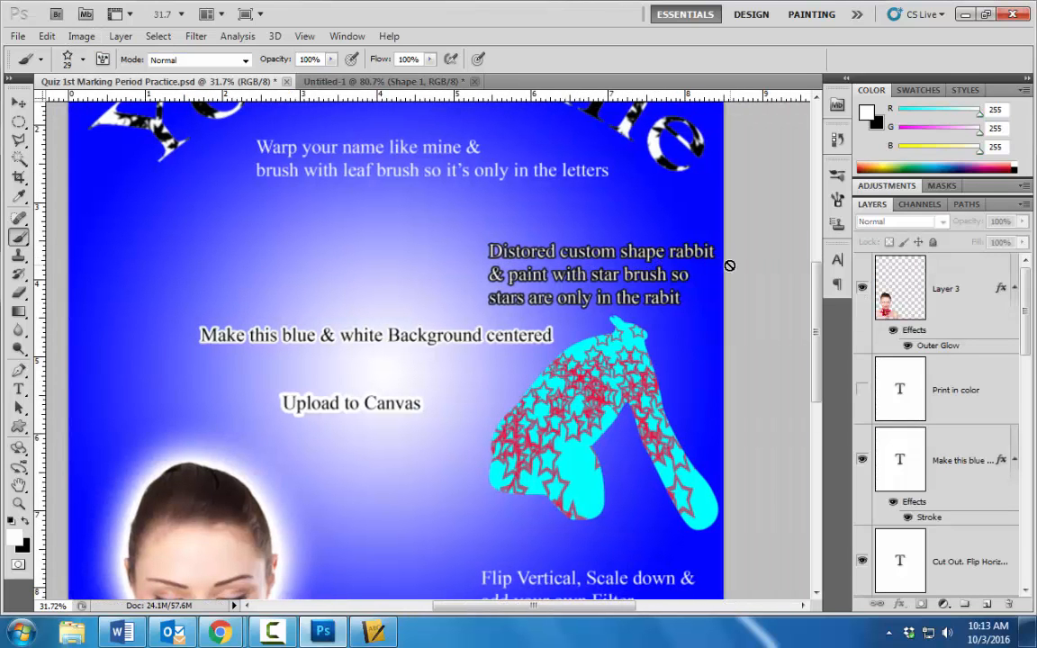
left_click(382, 81)
left_click(46, 36)
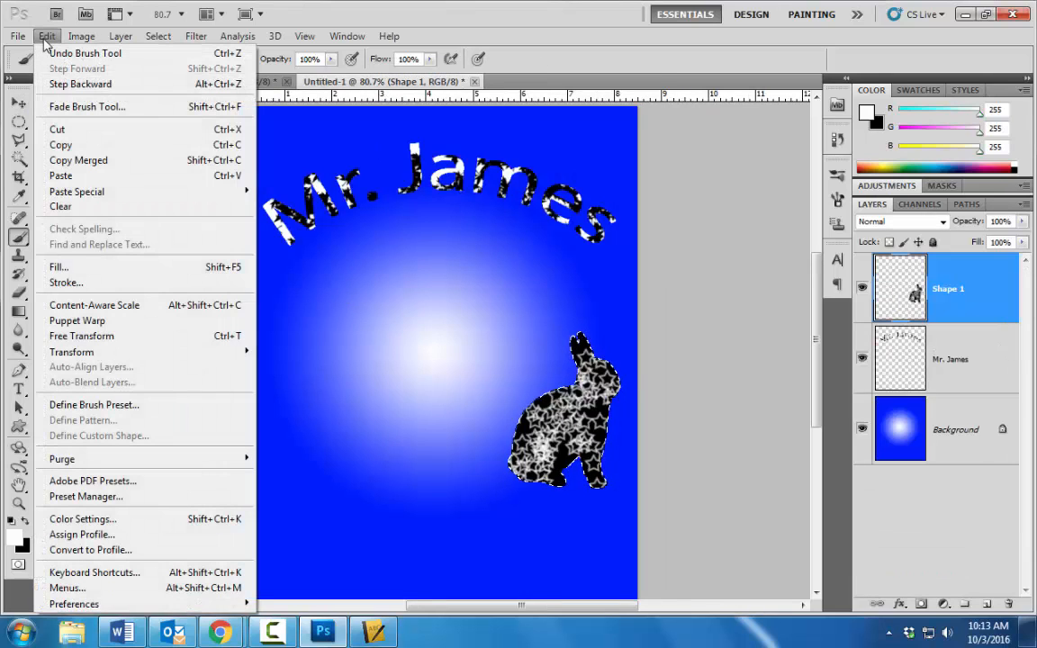
mouse_move(144, 352)
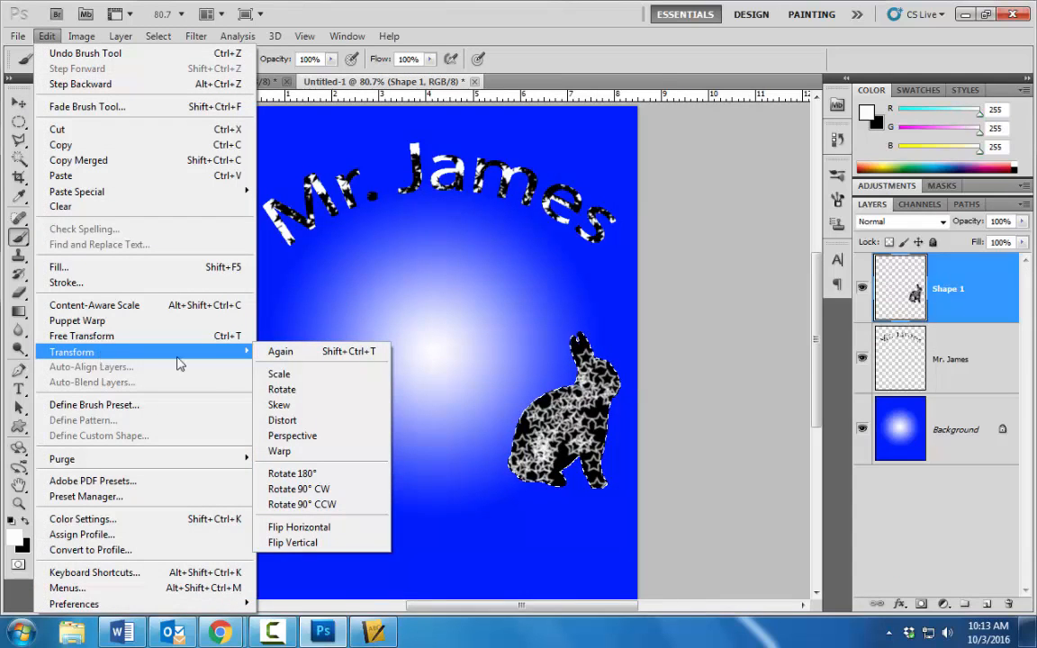
left_click(336, 420)
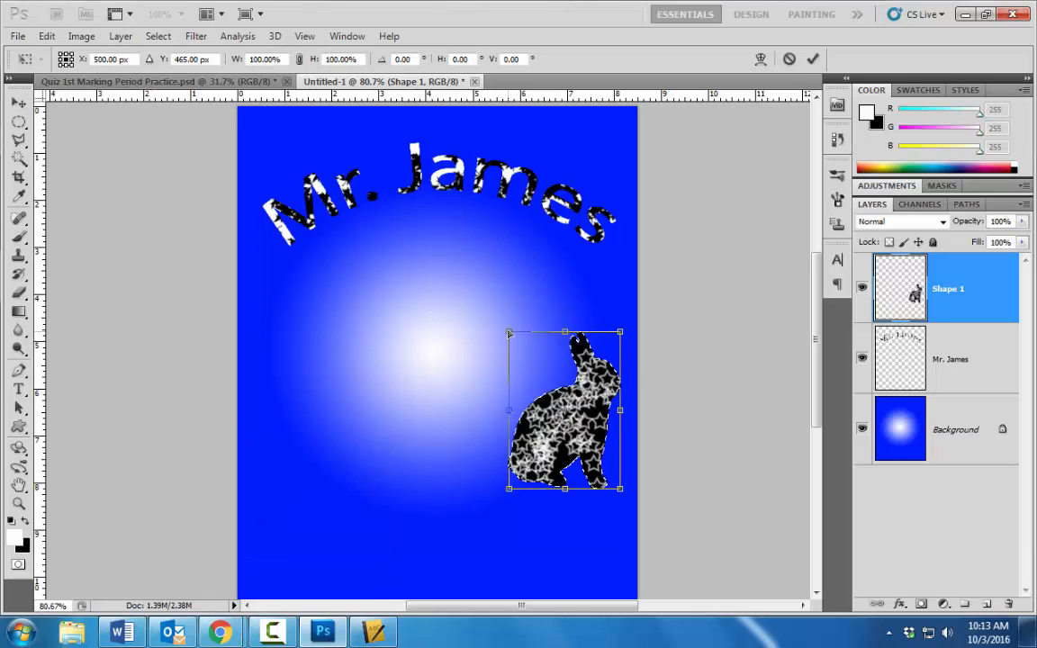
left_click_drag(508, 332, 552, 354)
left_click_drag(619, 332, 588, 354)
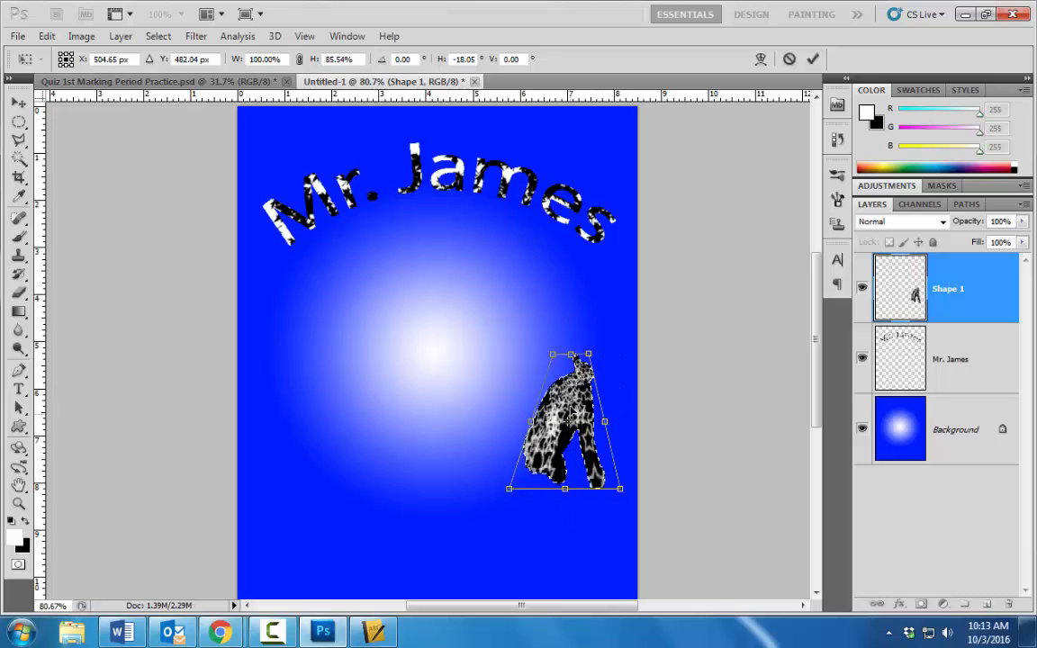
left_click(813, 59)
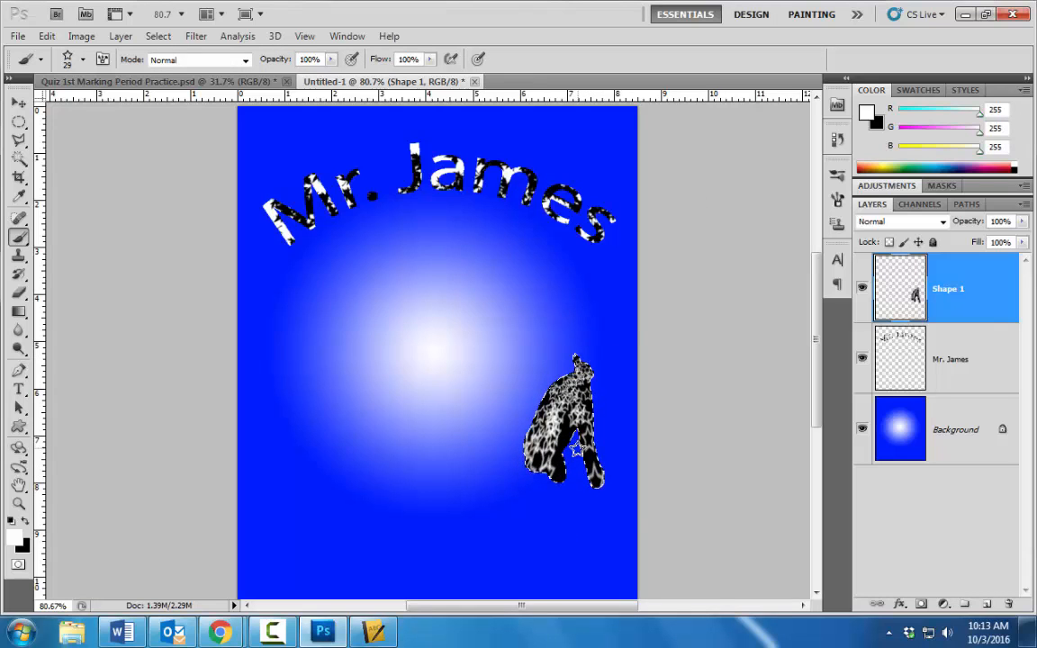
scroll(681, 522, "down", 2)
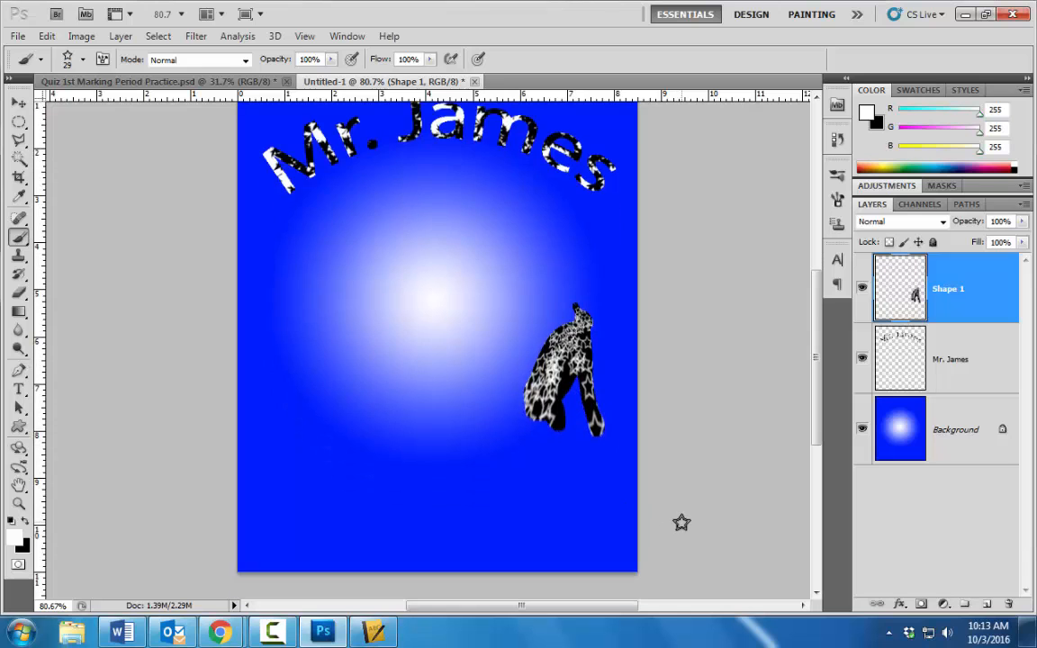
scroll(680, 521, "down", 1)
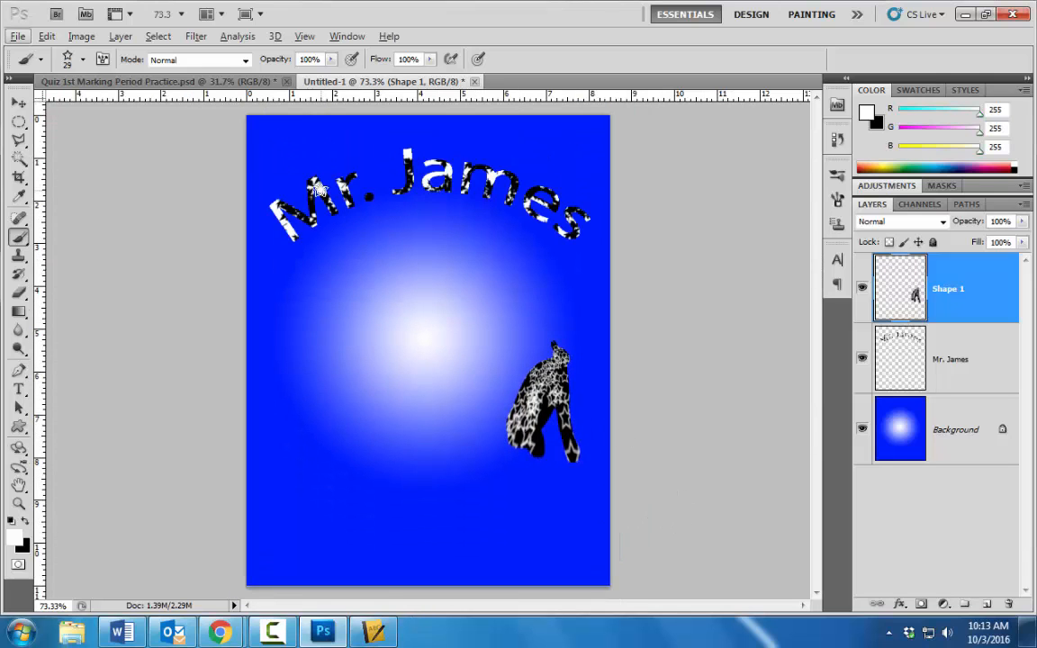
- Check the woman cutout instructions in the practice sample and the start file named on the Drawing Practice Test 1 page in Chrome
left_click(164, 81)
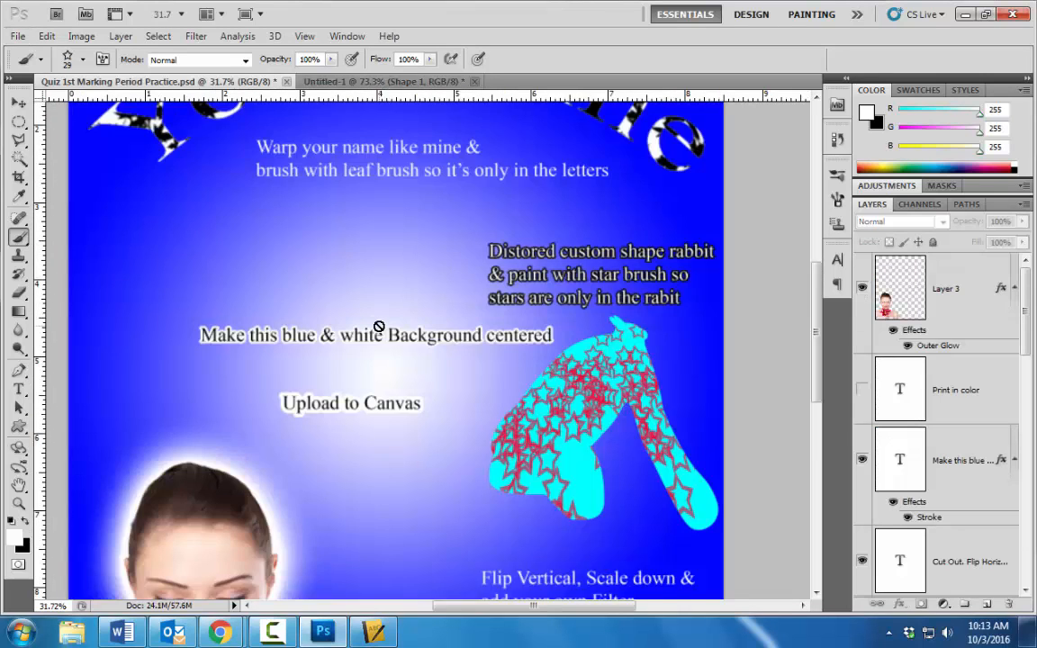
scroll(381, 328, "down", 2)
scroll(382, 327, "down", 2)
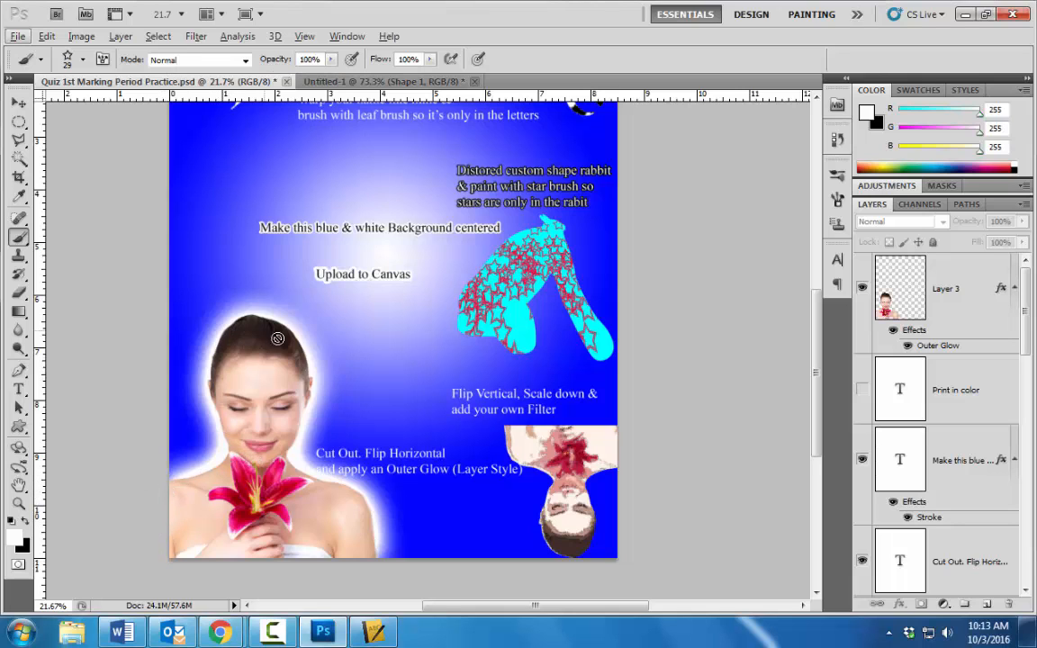
left_click(333, 82)
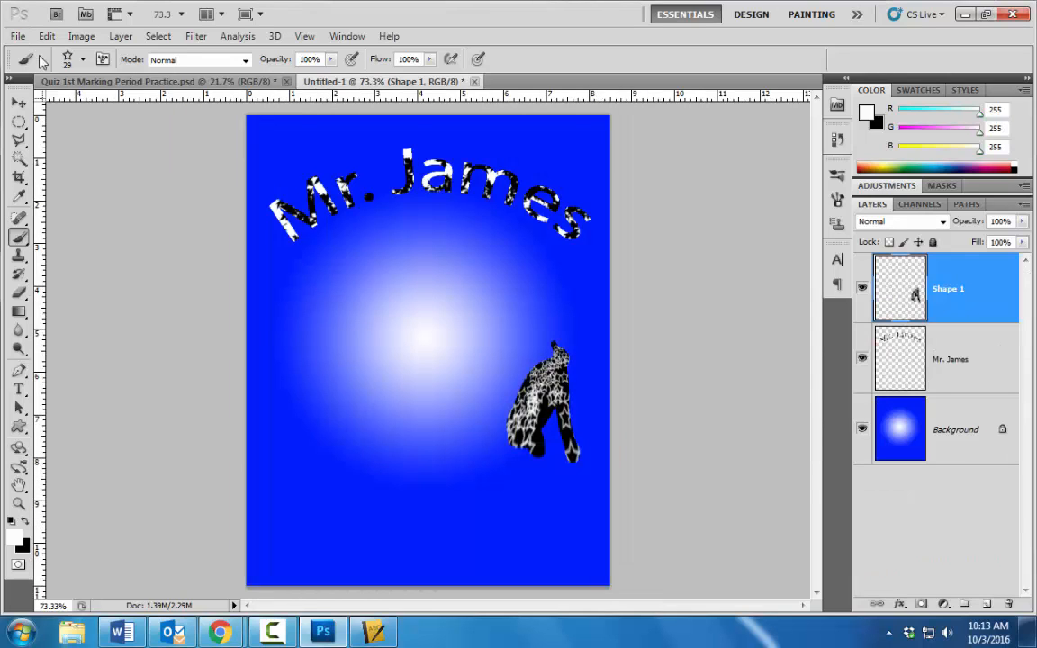
mouse_move(219, 633)
left_click(306, 522)
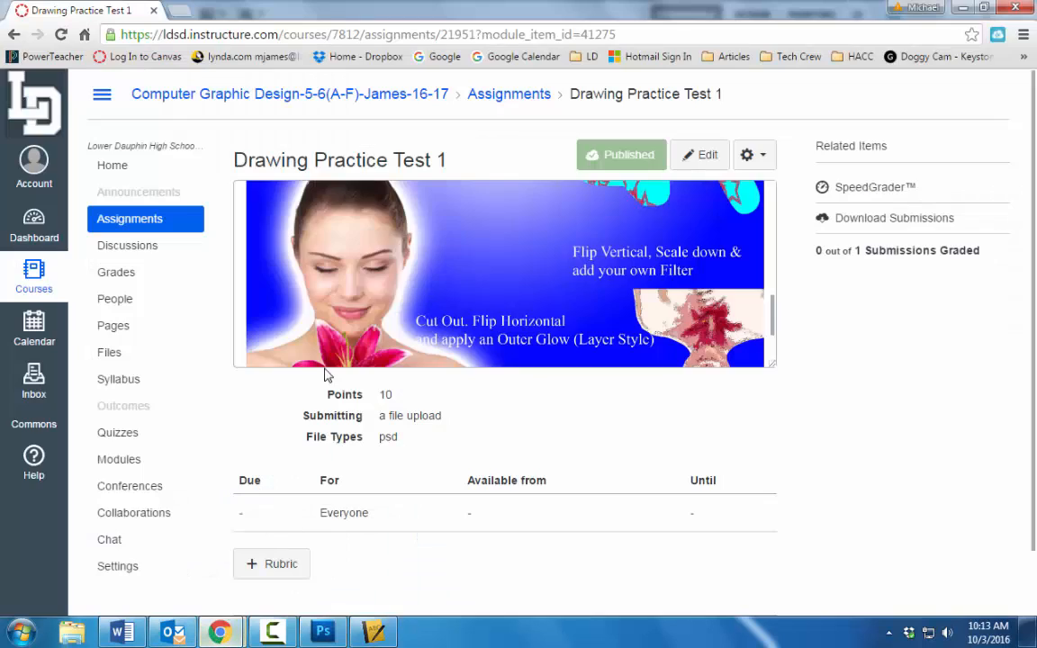
scroll(381, 266, "up", 5)
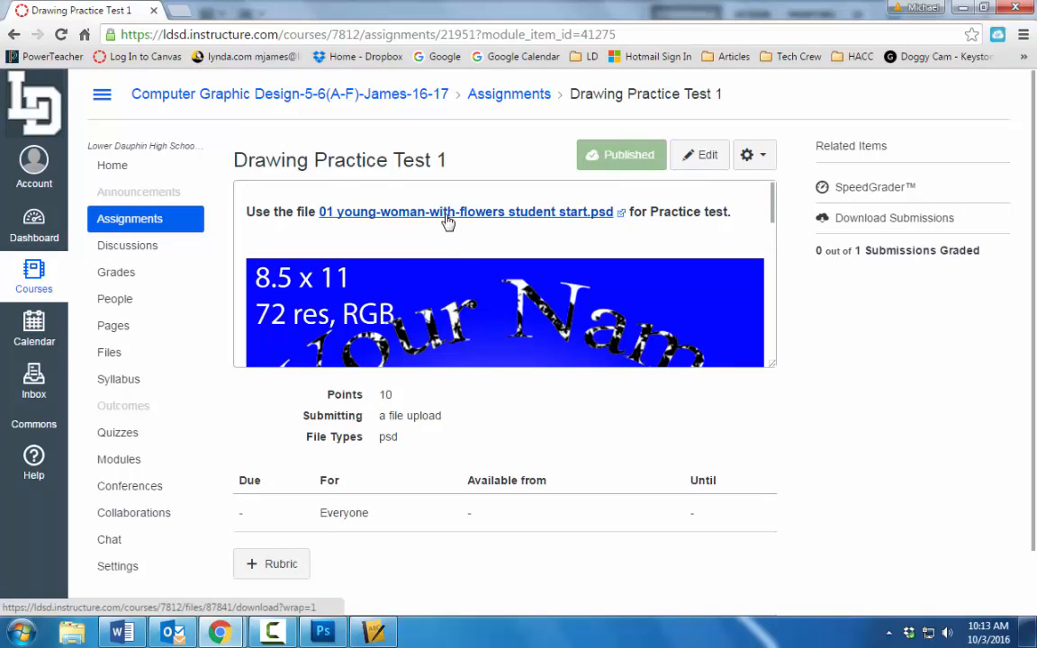
left_click(297, 572)
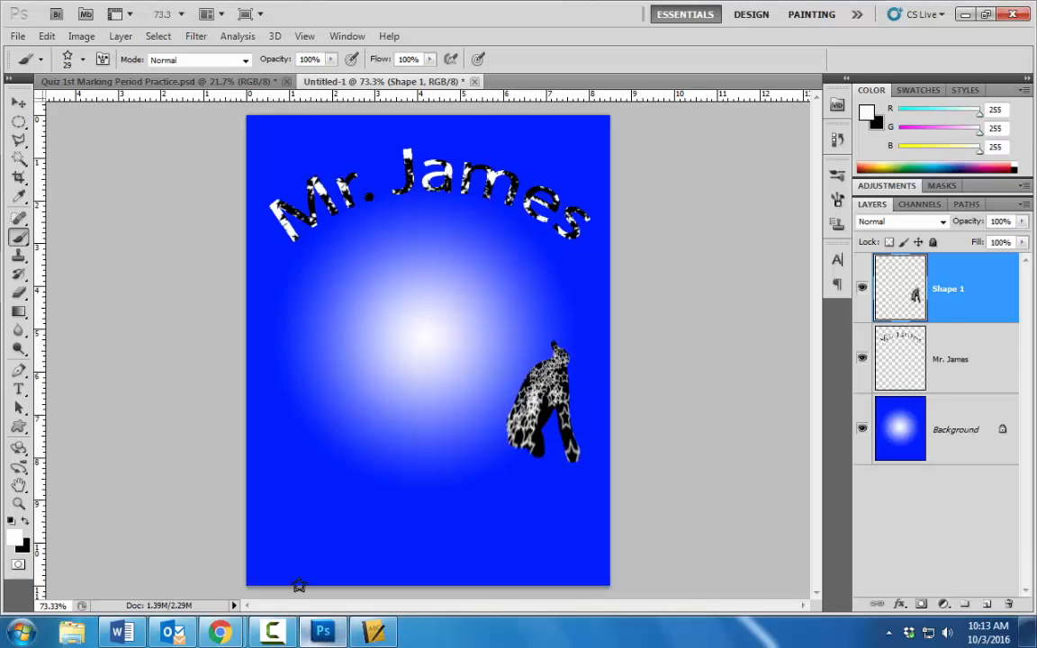
- Back in Photoshop, open the young-woman-with-flowers student start file from the 72 res folder
left_click(18, 36)
left_click(34, 69)
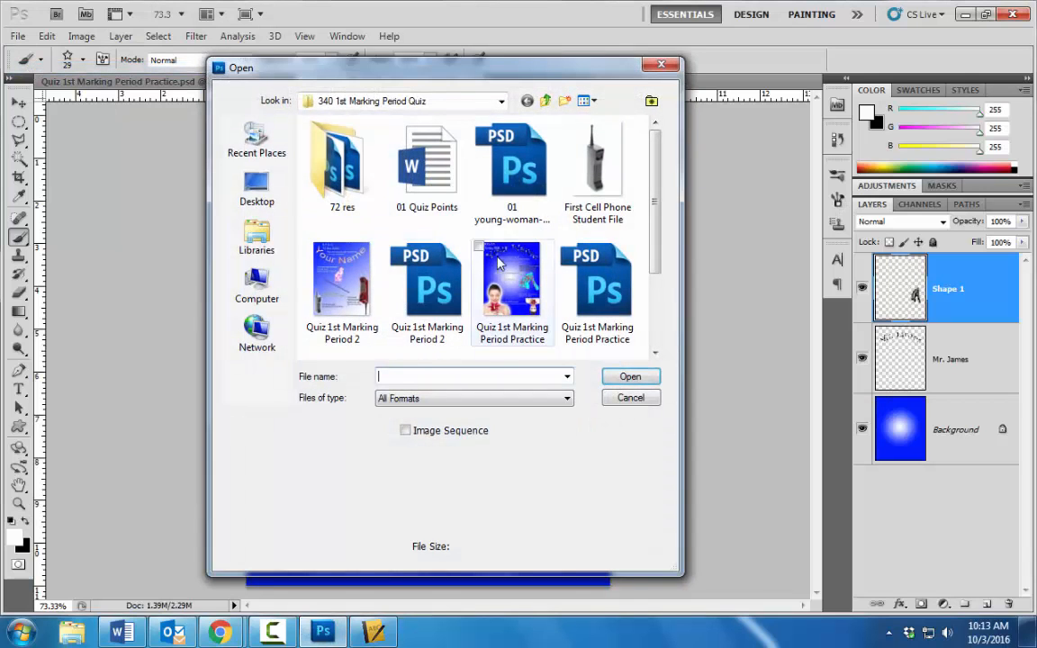
left_click(426, 279)
double_click(340, 167)
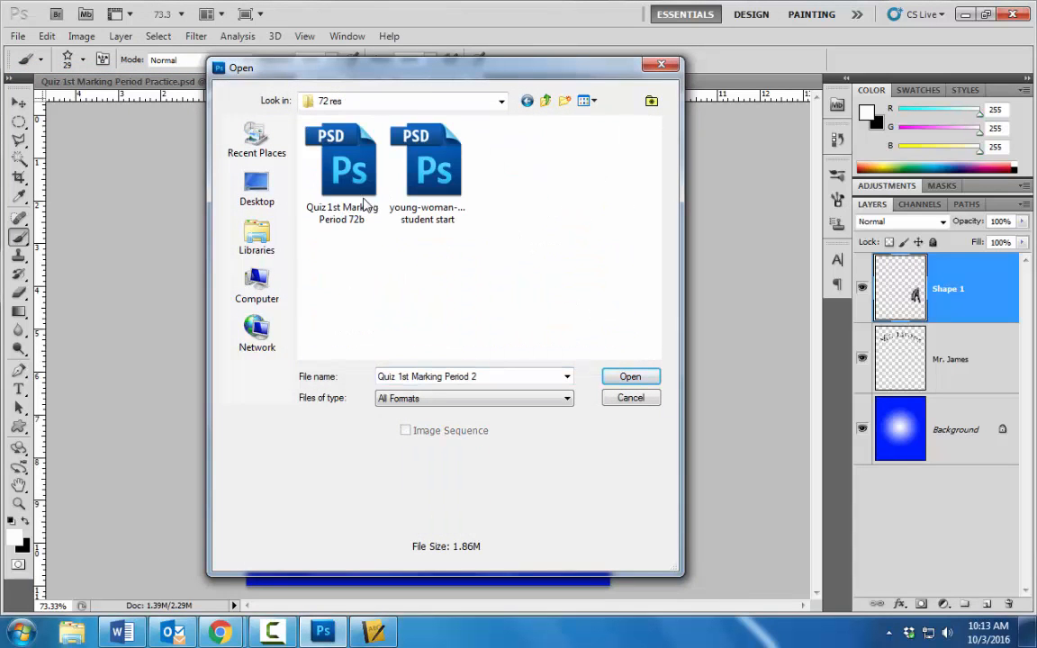
left_click(377, 187)
left_click(428, 185)
double_click(429, 186)
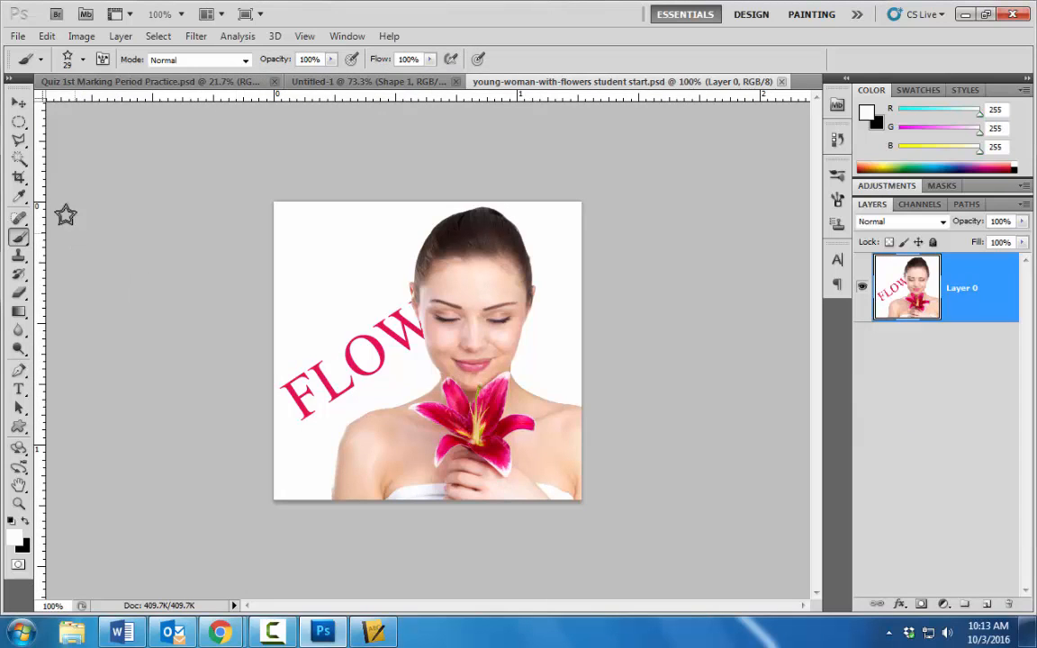
- Select the woman and flower with Quick Selection and move the cutout into the lower-left corner of the Untitled-1 document
left_click_drag(21, 158, 63, 160)
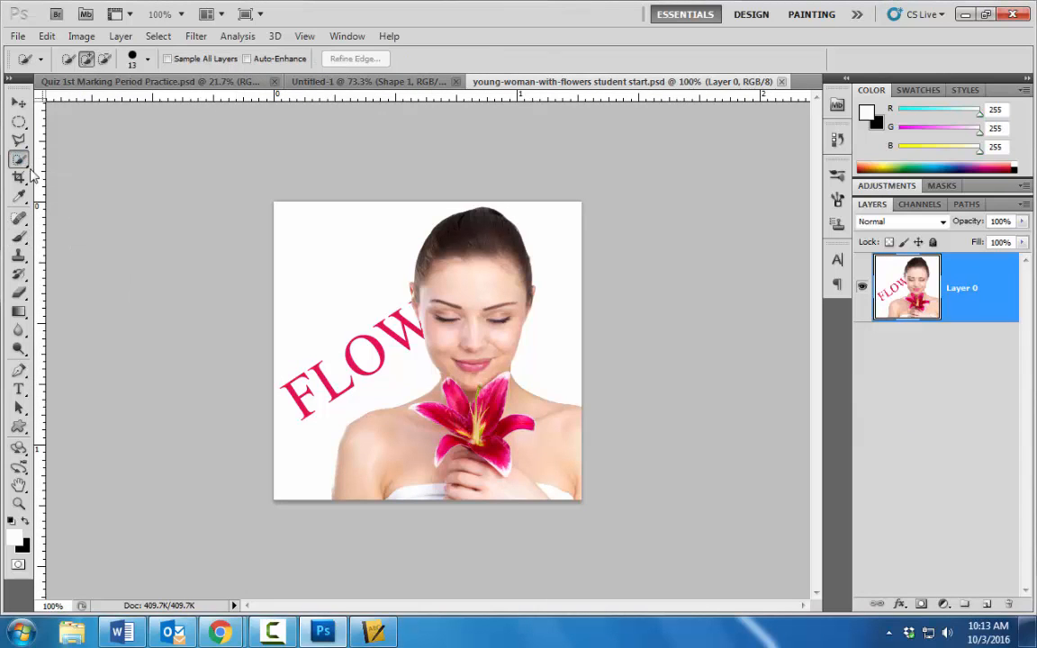
mouse_move(441, 295)
left_mouse_down()
mouse_move(467, 396)
mouse_move(428, 453)
mouse_move(372, 465)
mouse_move(379, 480)
mouse_move(467, 422)
mouse_move(533, 461)
left_mouse_up()
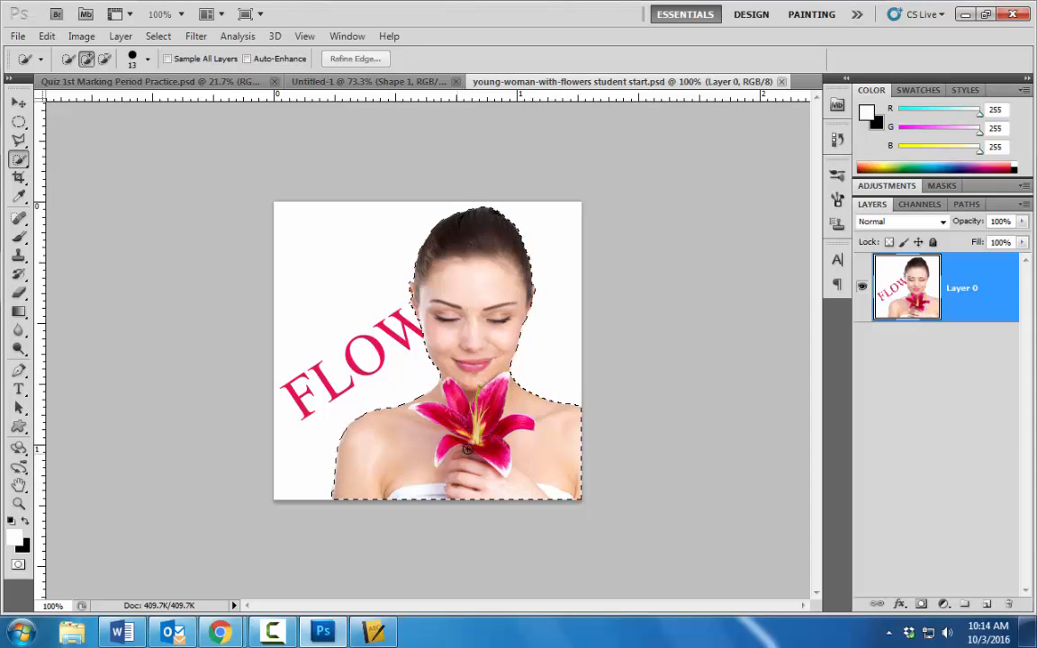
left_click(18, 105)
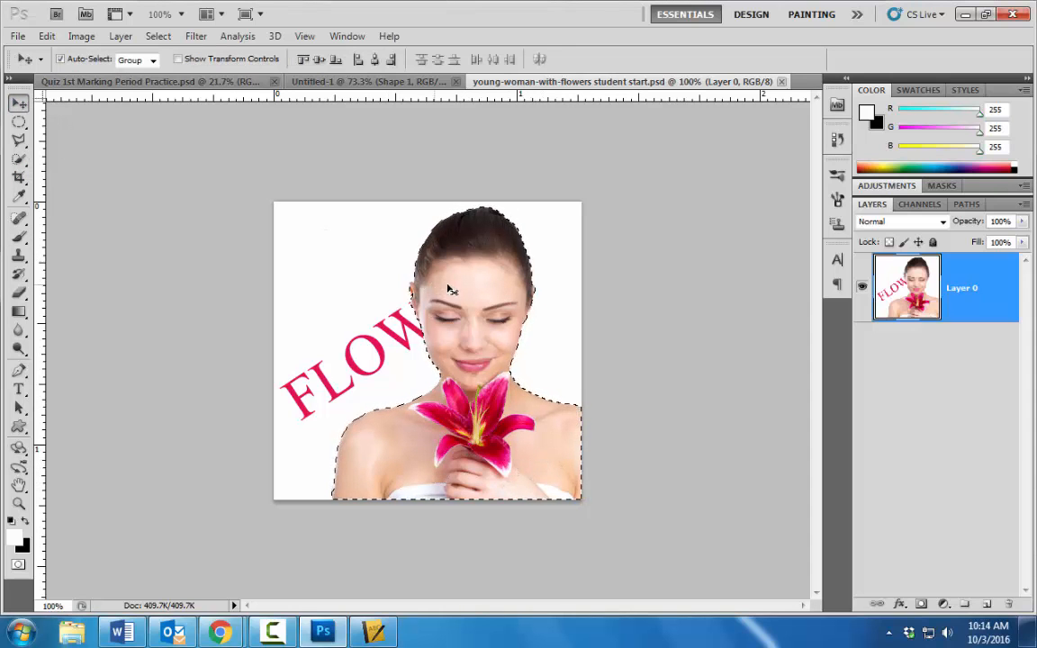
left_click_drag(439, 289, 330, 431)
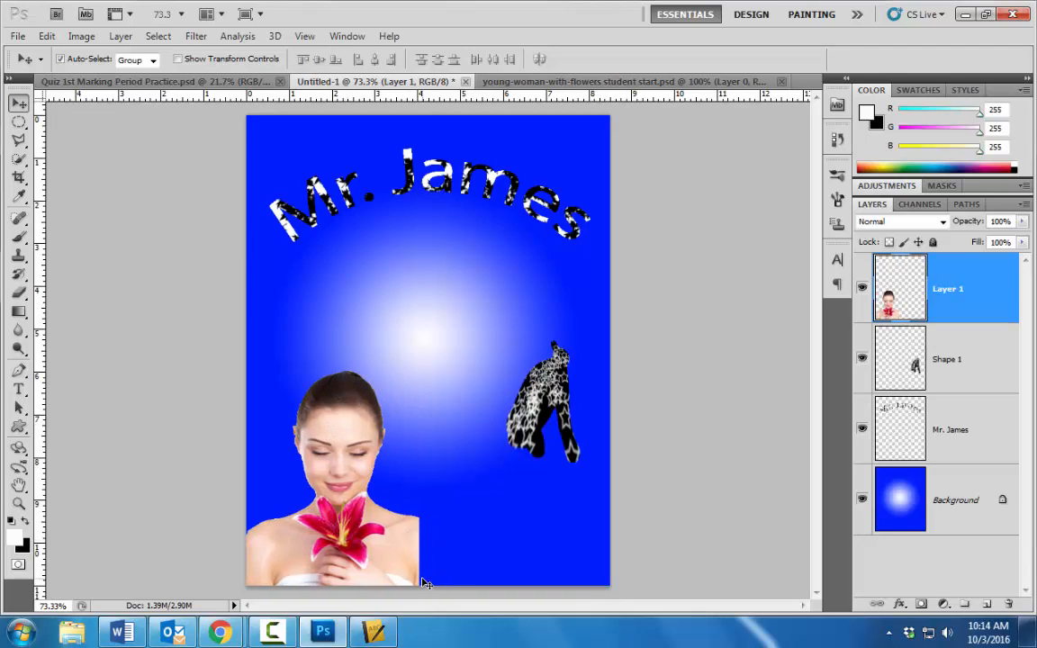
- Flip the woman cutout horizontally in the lower-left corner of the composition
left_click(47, 37)
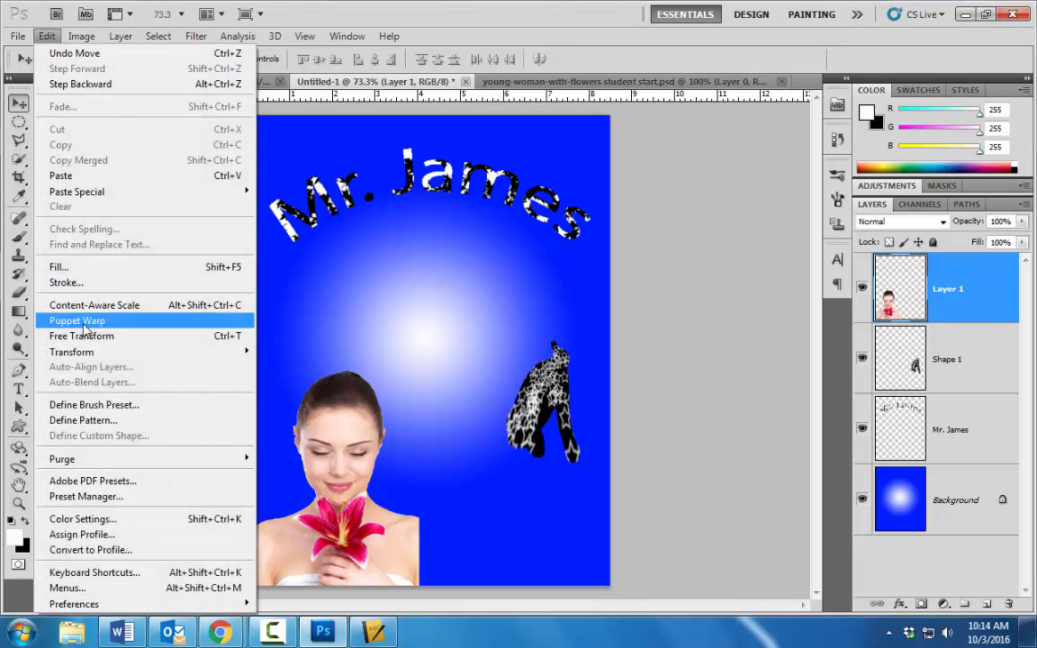
mouse_move(90, 359)
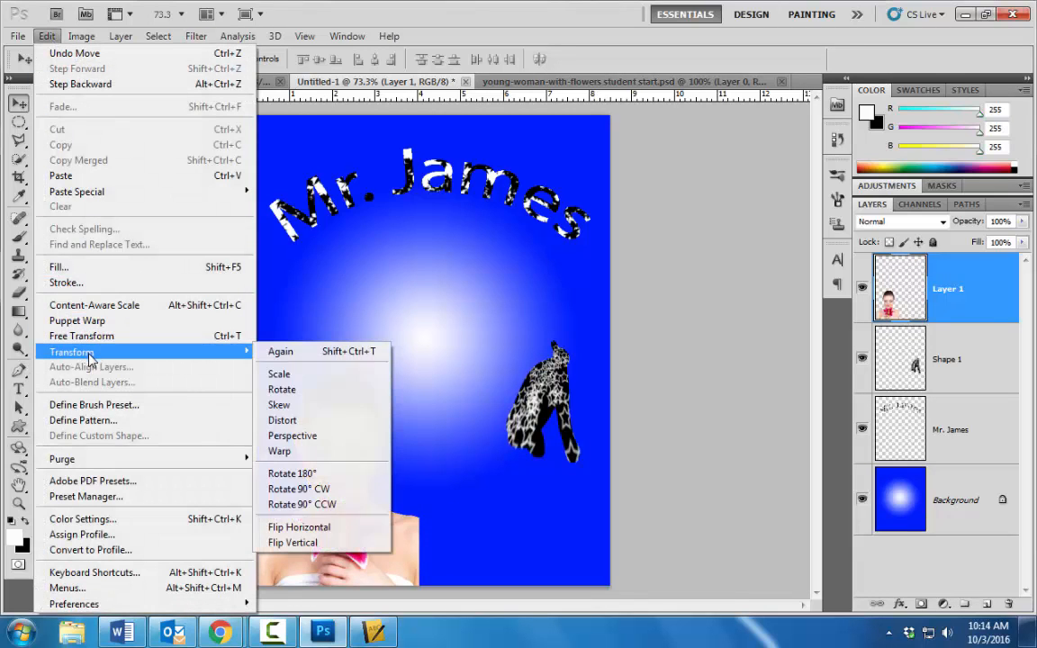
left_click(342, 528)
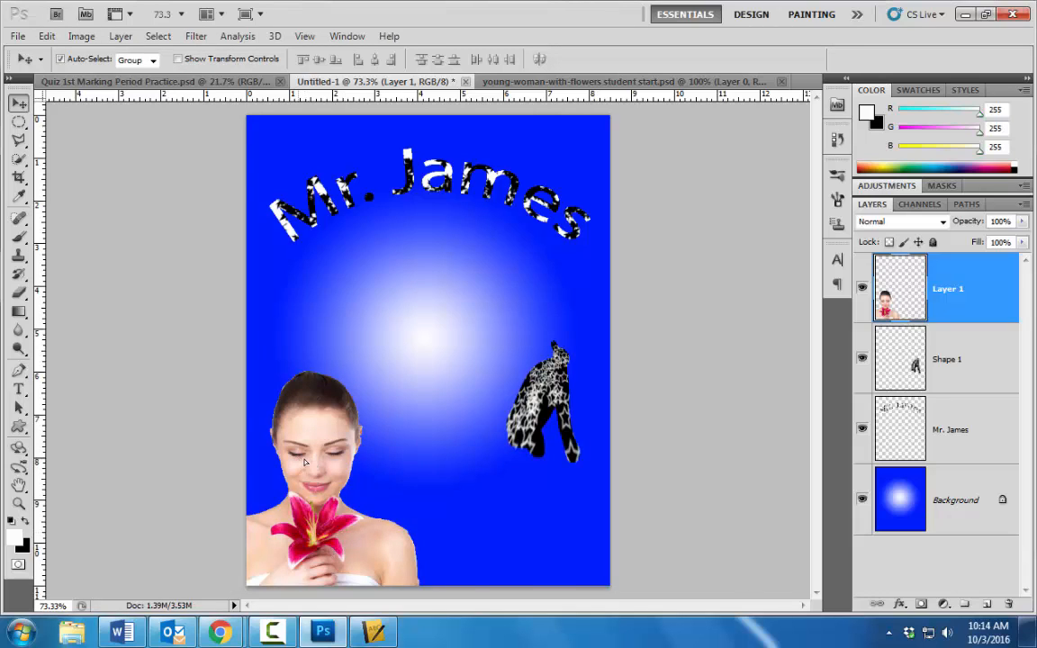
- Duplicate the woman cutout, scale the copy to about 57% below the rabbit, and compare with the practice sample
left_click_drag(305, 462, 467, 461)
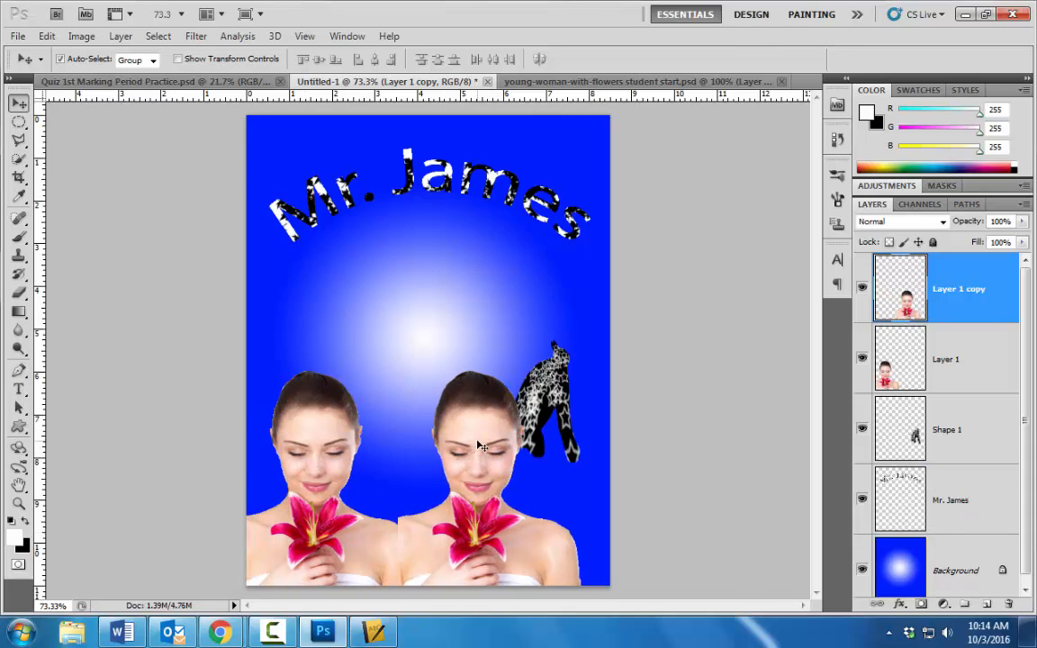
key("ctrl+t")
left_click_drag(397, 371, 479, 466)
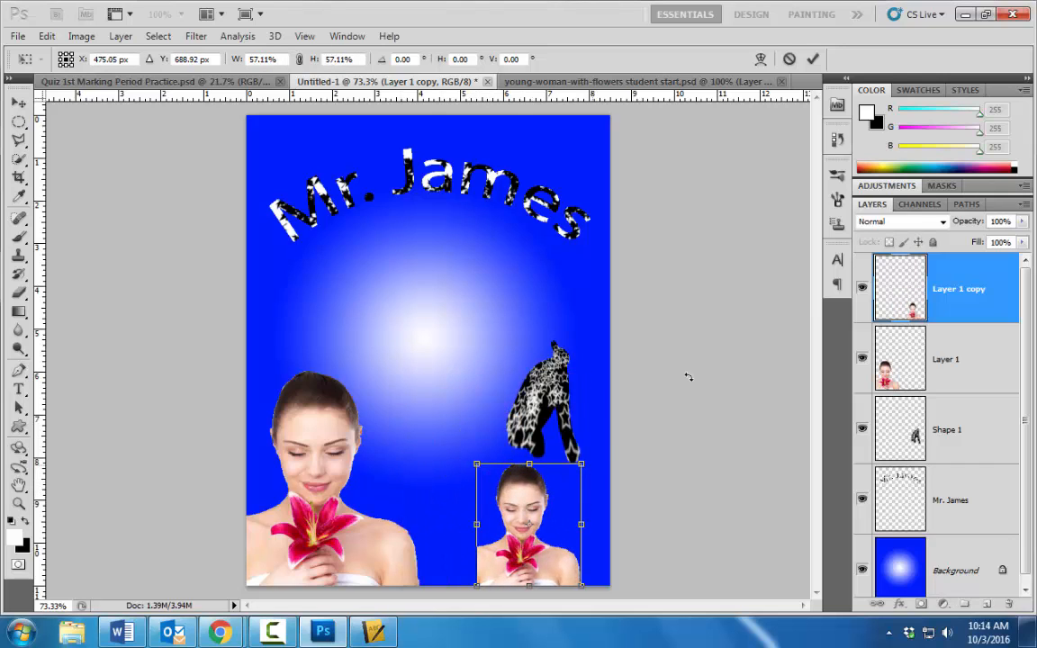
left_click(812, 58)
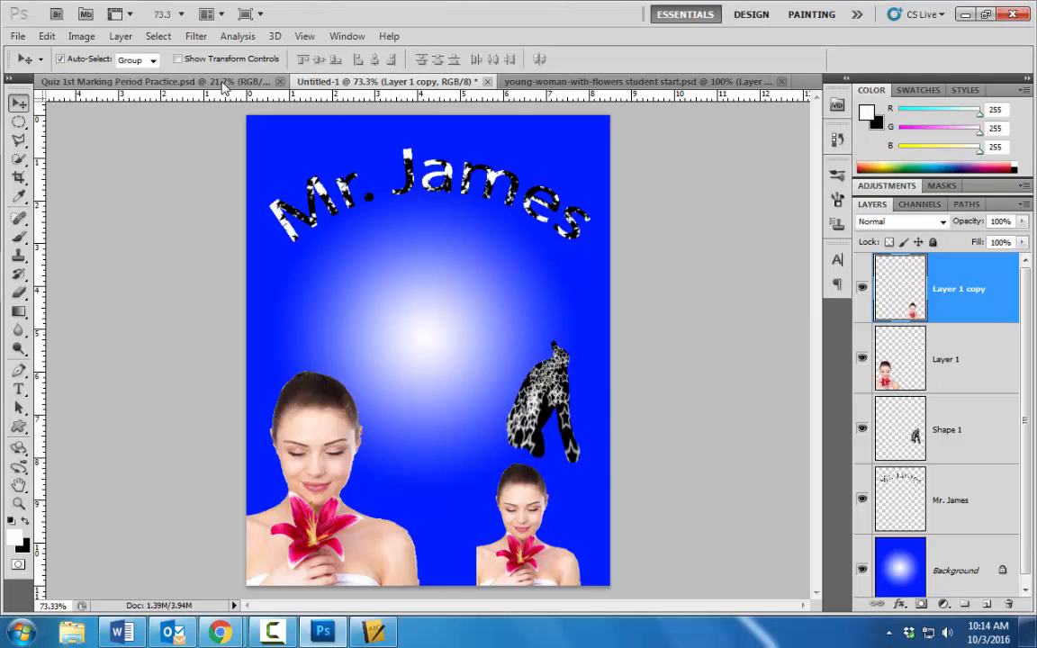
left_click(223, 83)
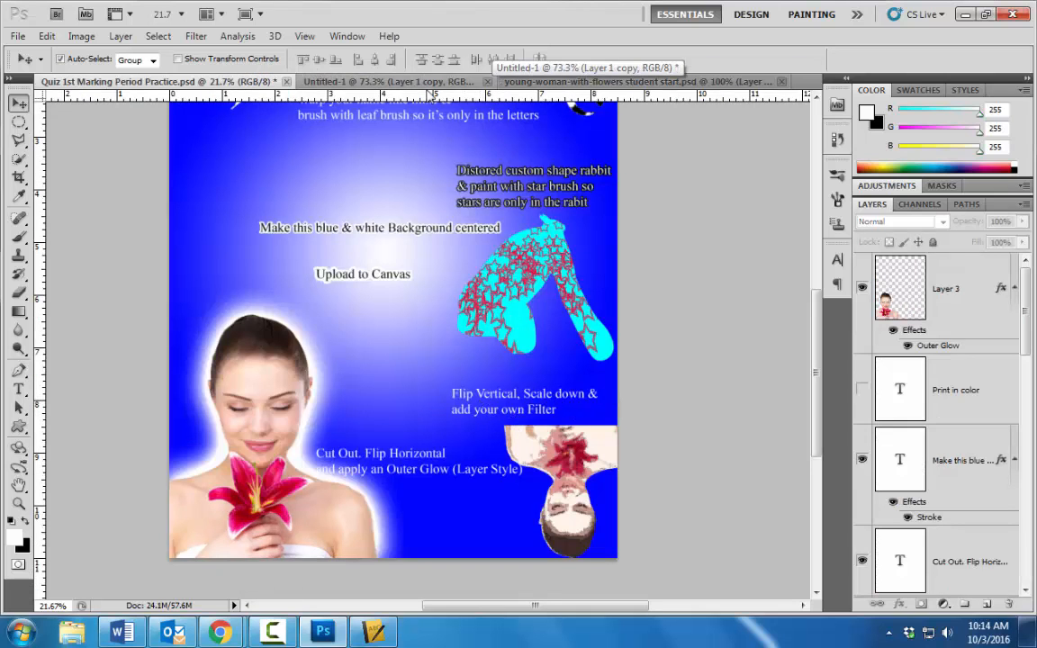
- In the Untitled-1 document, move the small woman copy flush with the canvas's right edge and flip it vertically
left_click(422, 88)
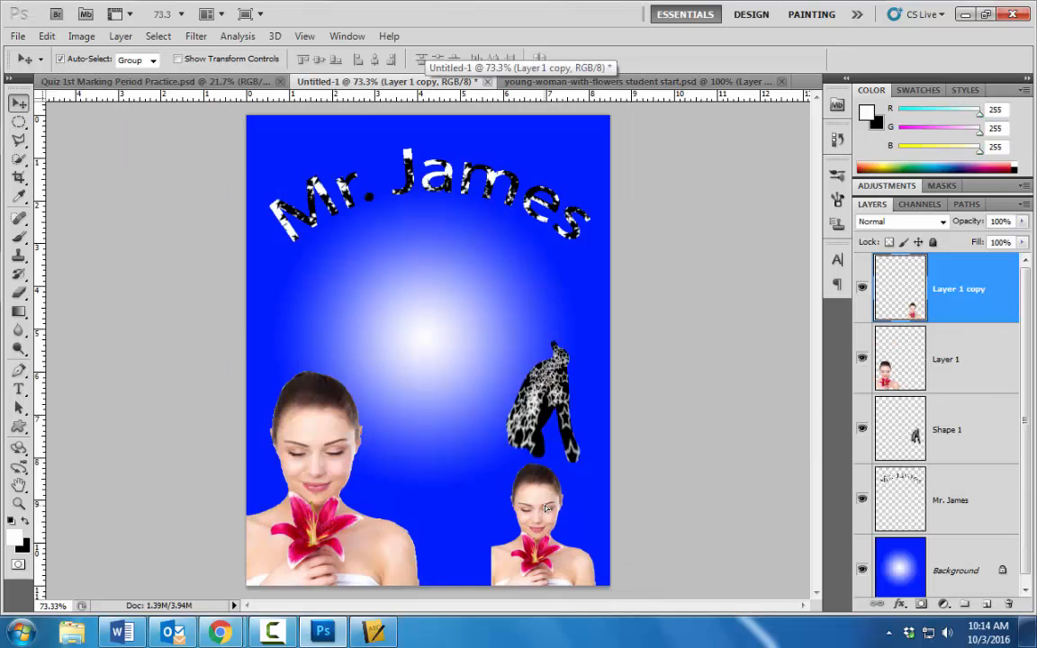
left_click(47, 36)
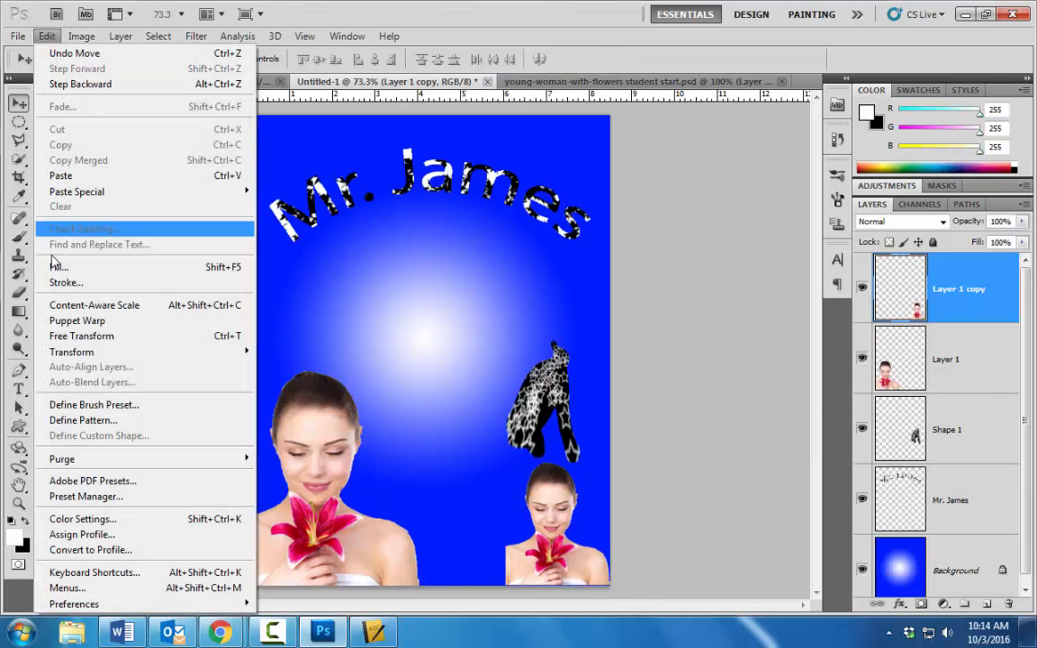
mouse_move(79, 358)
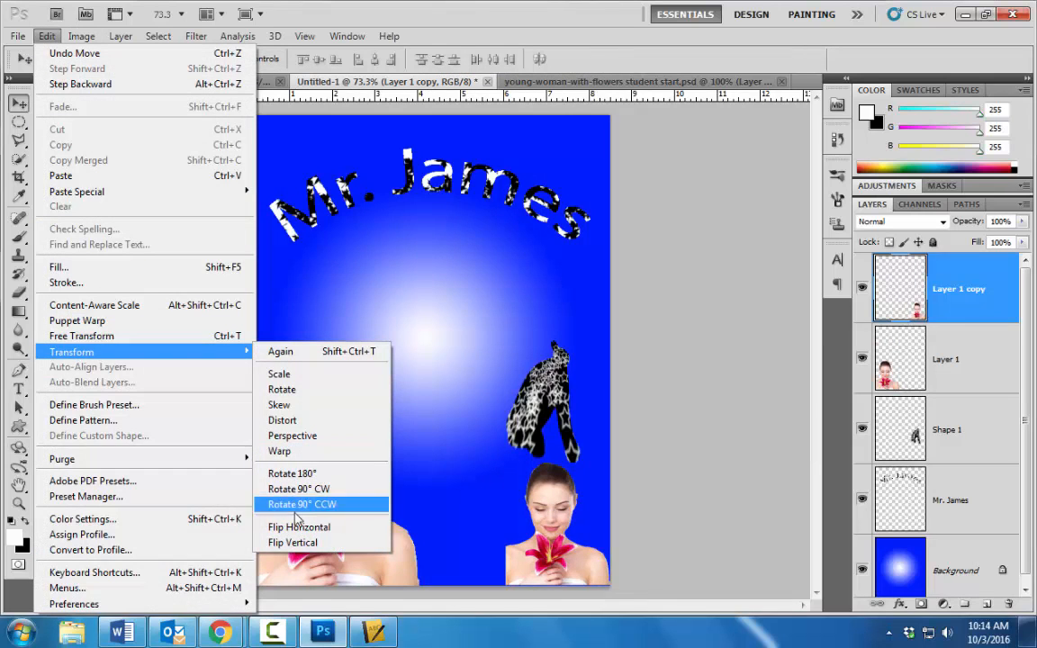
left_click(292, 542)
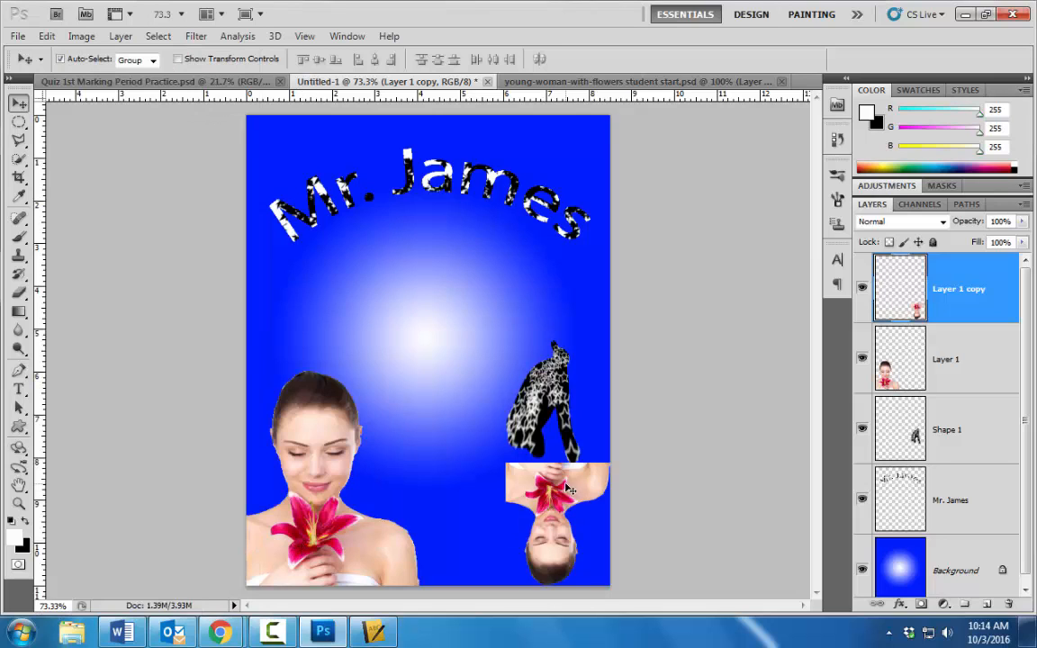
- Flip the small woman copy horizontally as well, and move the rabbit slightly up and right so it clears the copy
left_click(81, 36)
mouse_move(51, 40)
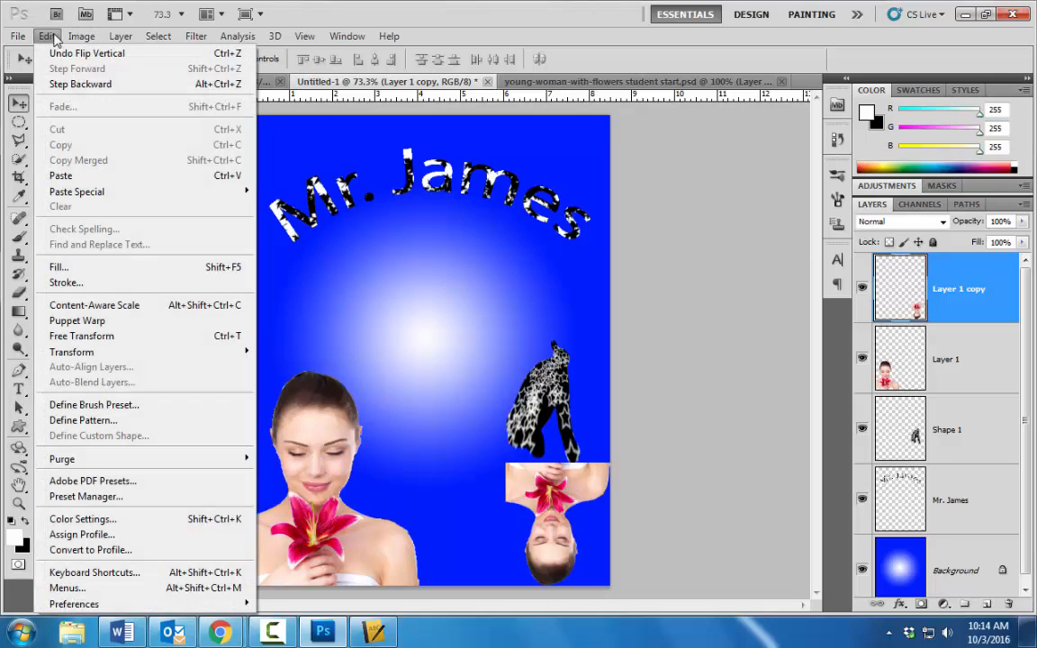
mouse_move(109, 352)
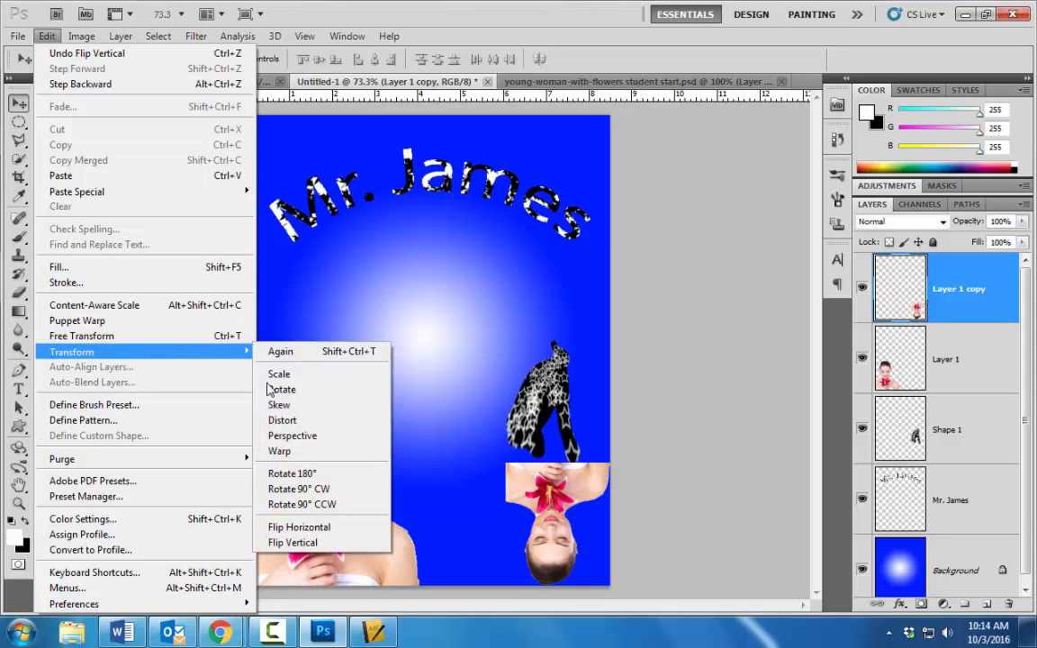
left_click(293, 527)
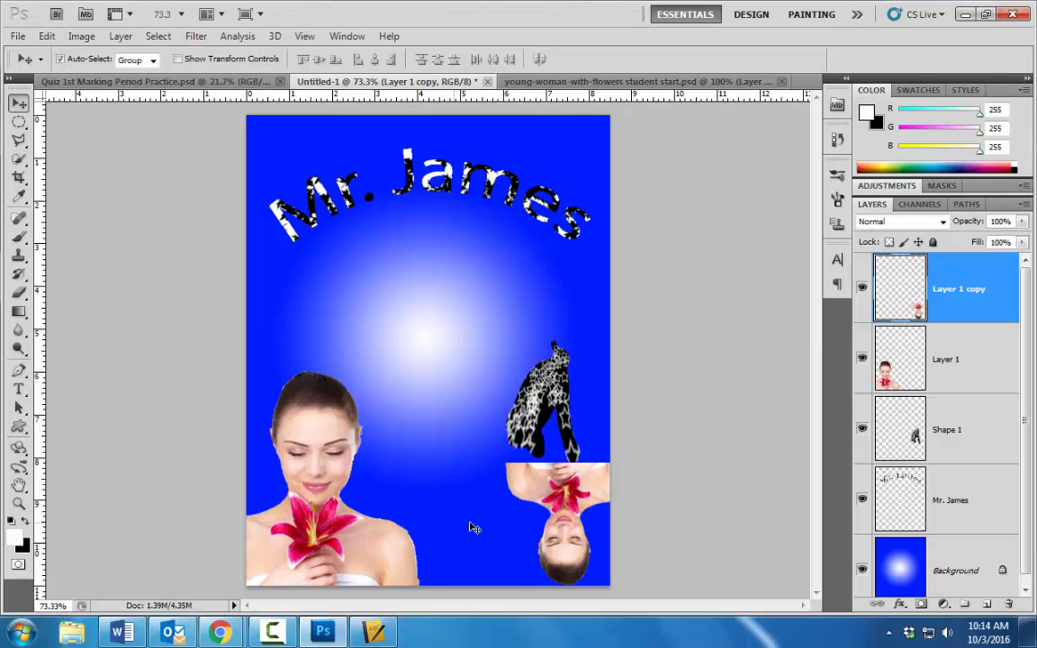
left_click_drag(554, 400, 567, 381)
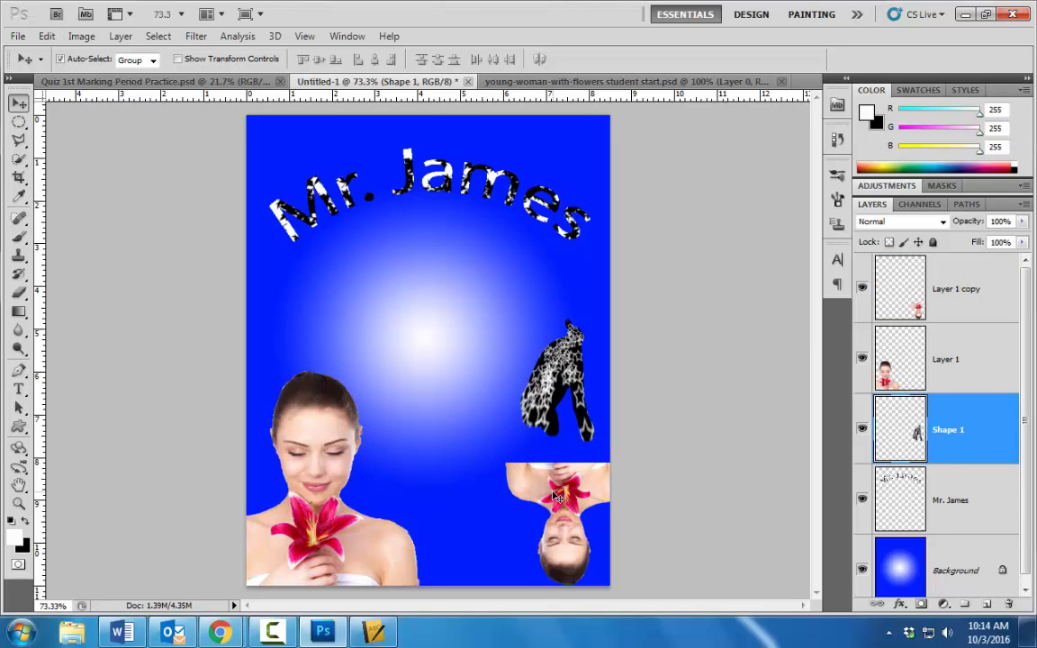
- Apply the Fresco filter to the small upside-down woman copy with Brush Size 2, Brush Detail 8 and Texture 1
left_click(569, 493)
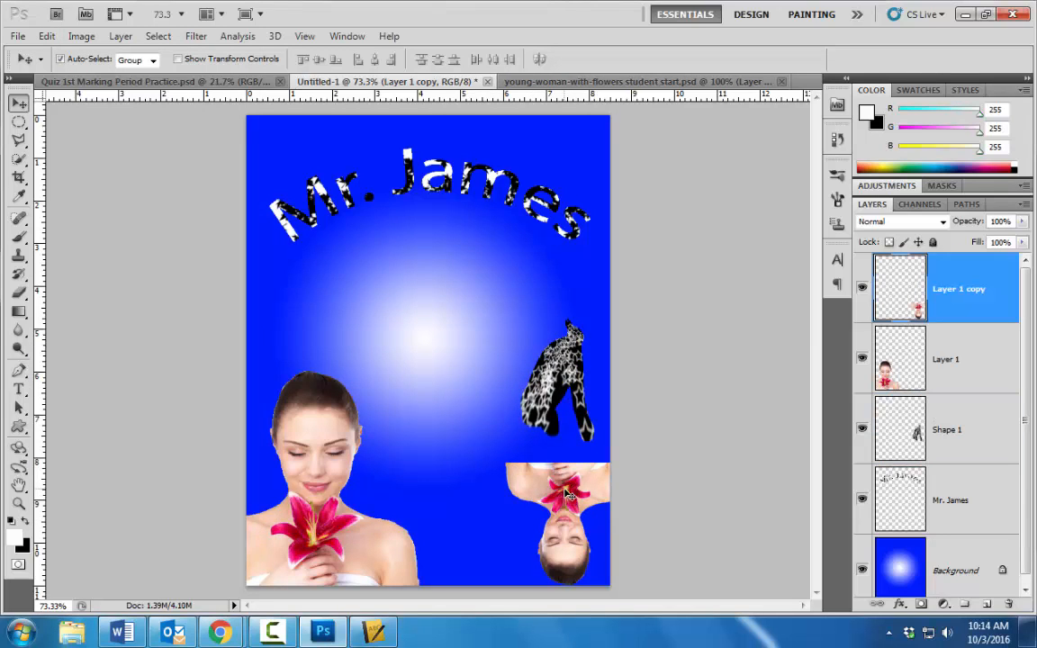
left_click(195, 37)
mouse_move(263, 171)
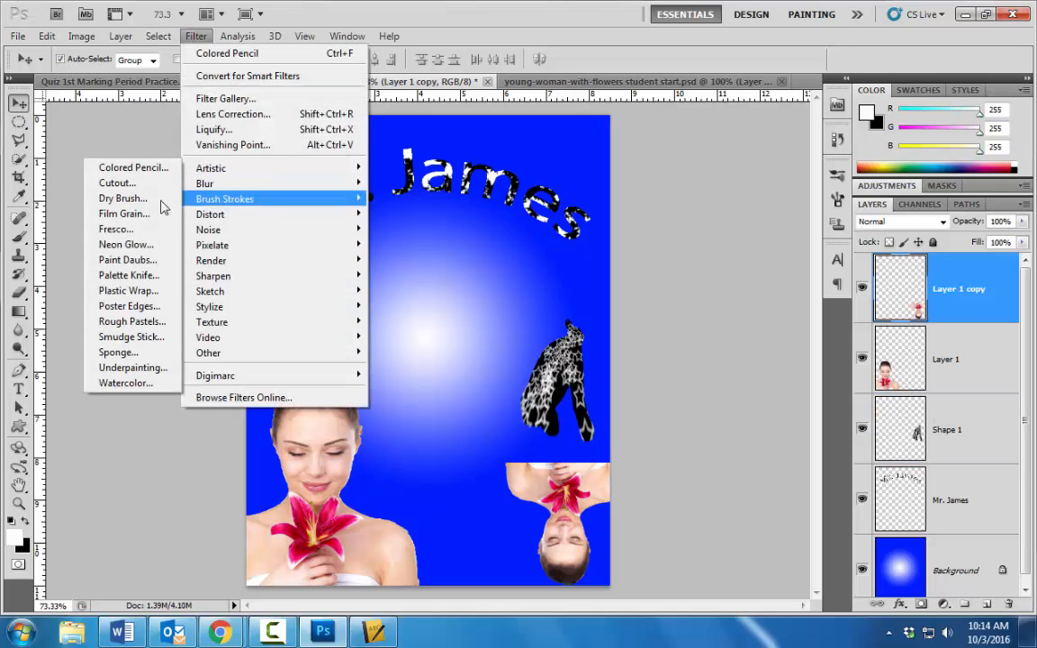
left_click(124, 199)
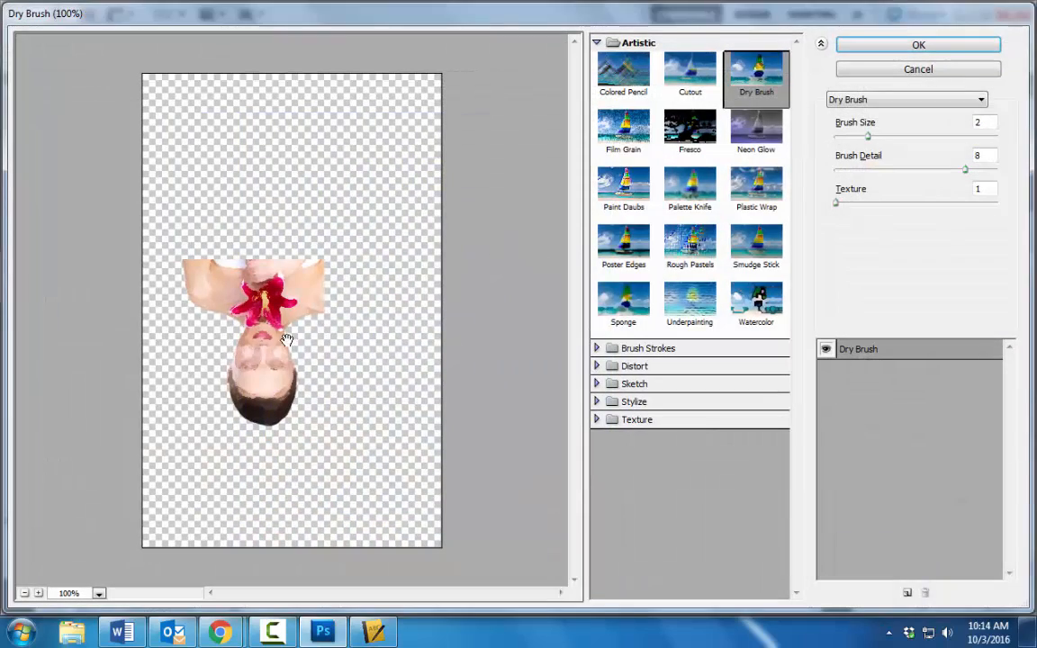
left_click(690, 126)
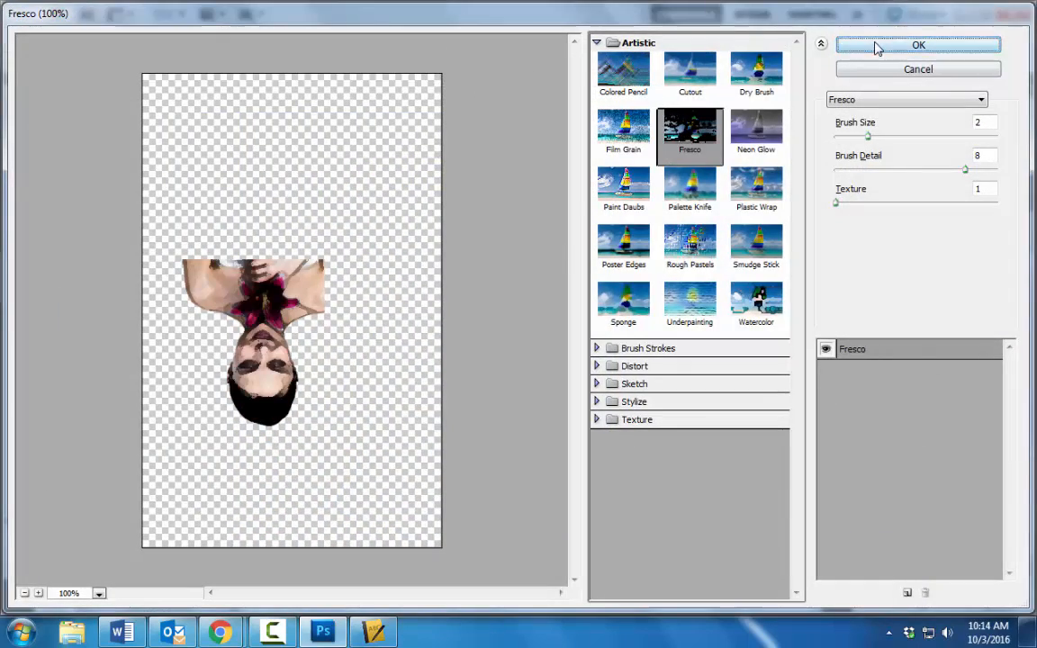
left_click(918, 45)
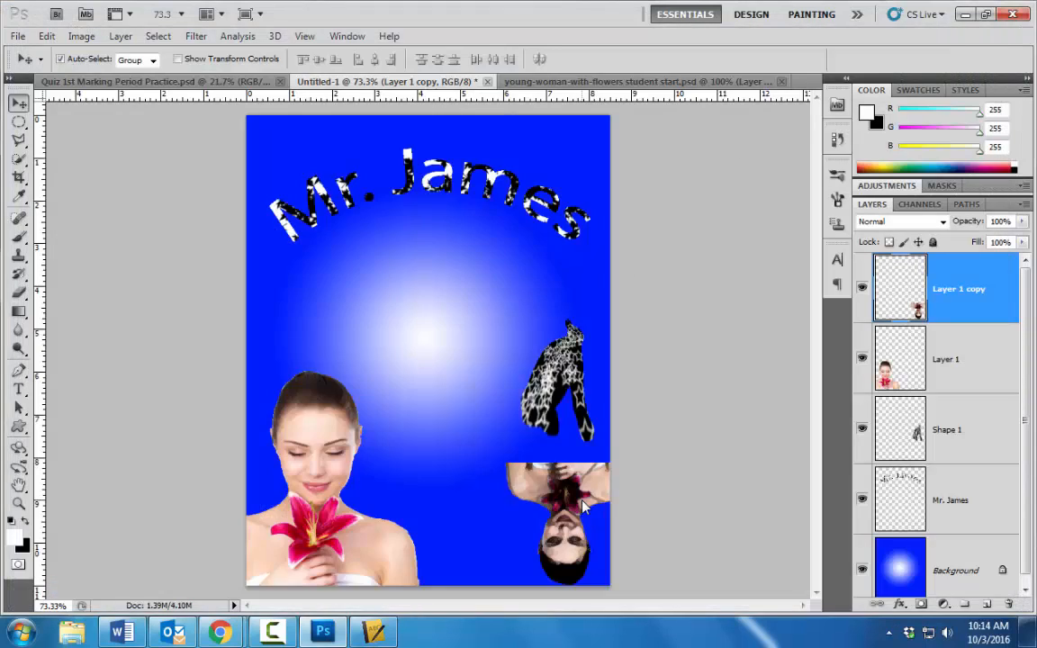
- Add an Outer Glow of about 76 px to the large woman cutout and compare the composition with the practice sample
left_click(324, 441)
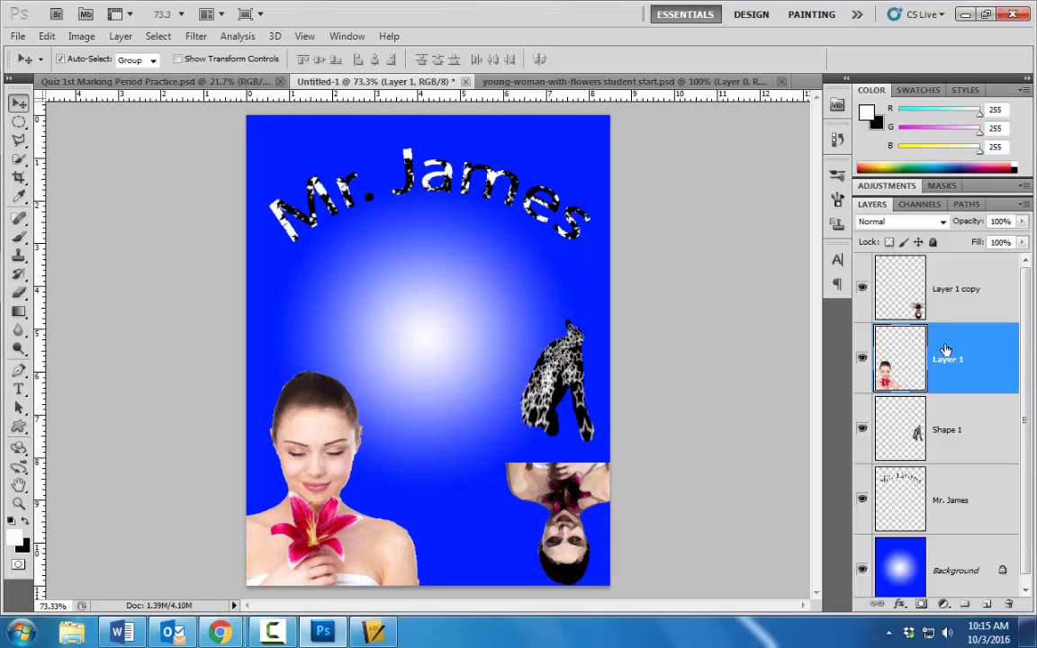
double_click(985, 350)
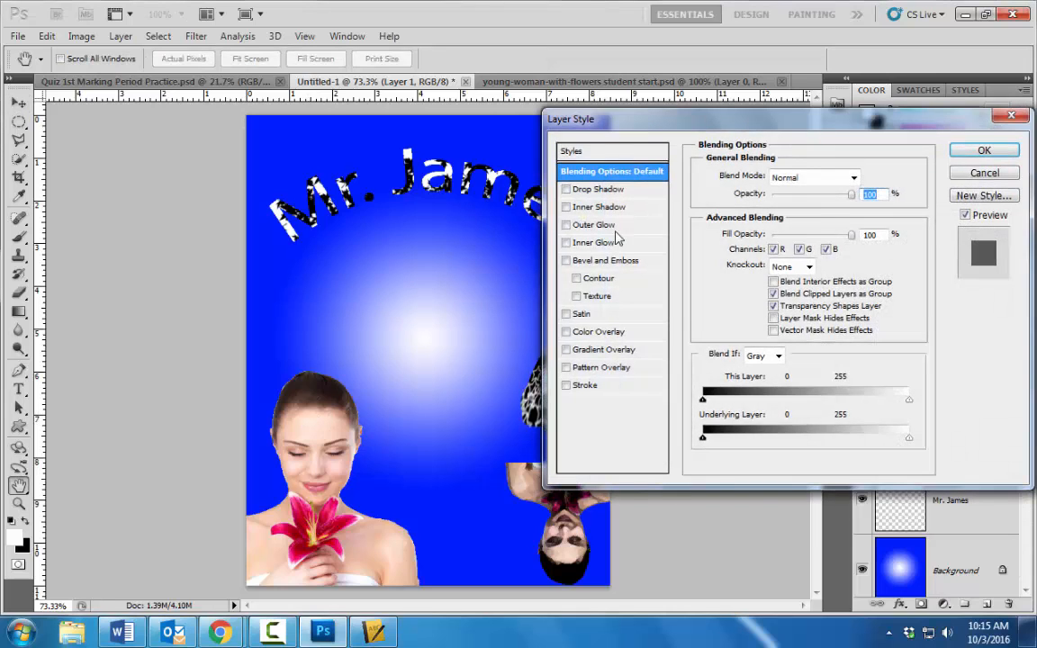
left_click(610, 226)
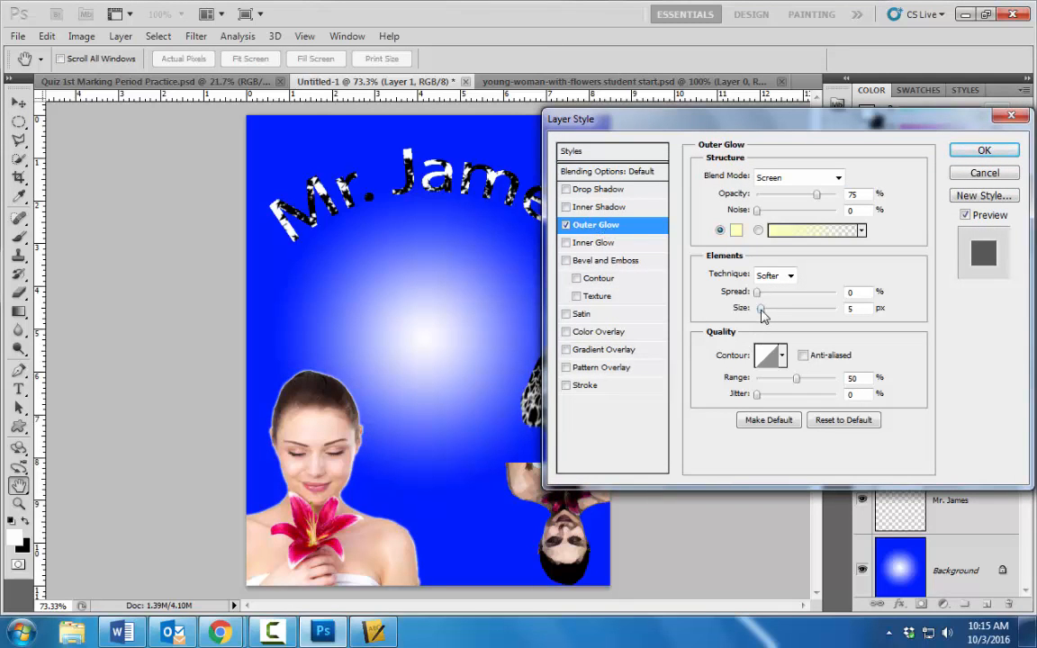
left_click_drag(761, 309, 787, 320)
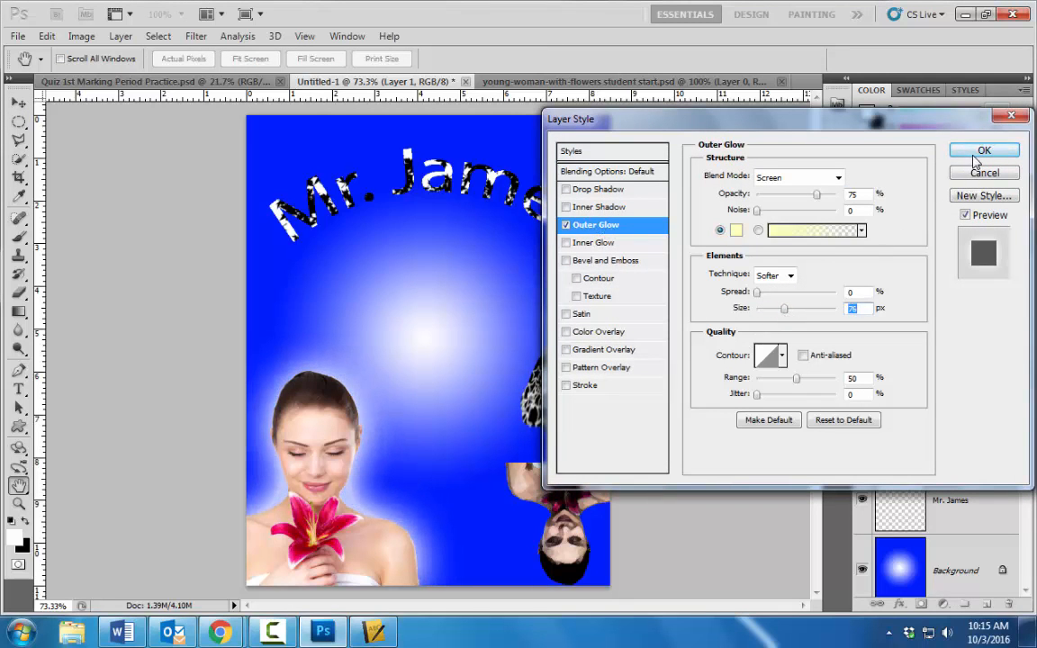
key("Return")
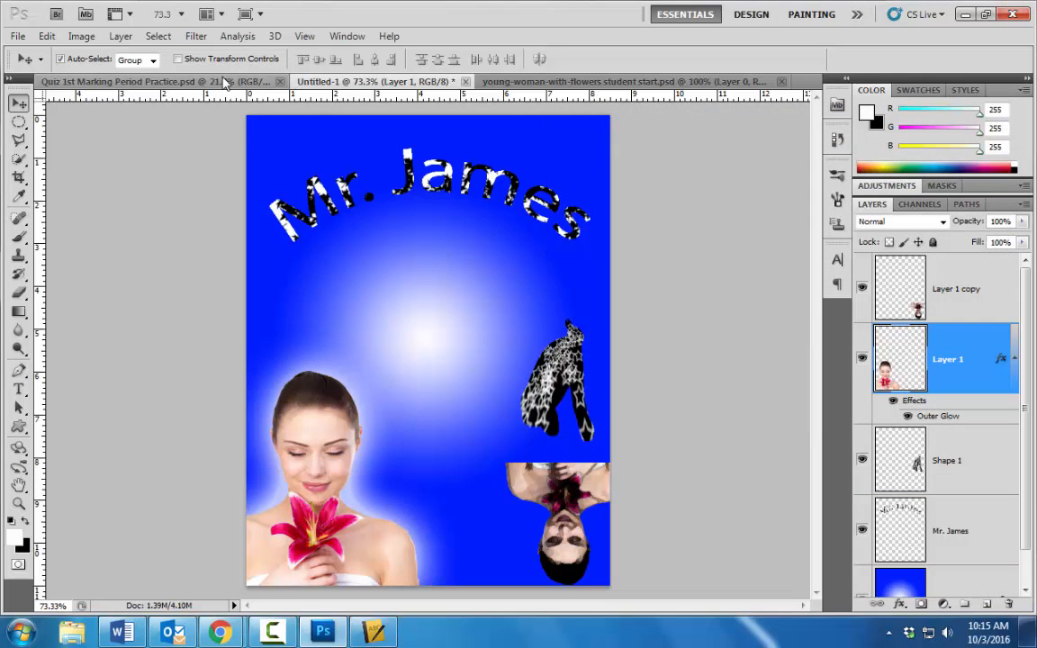
left_click(223, 82)
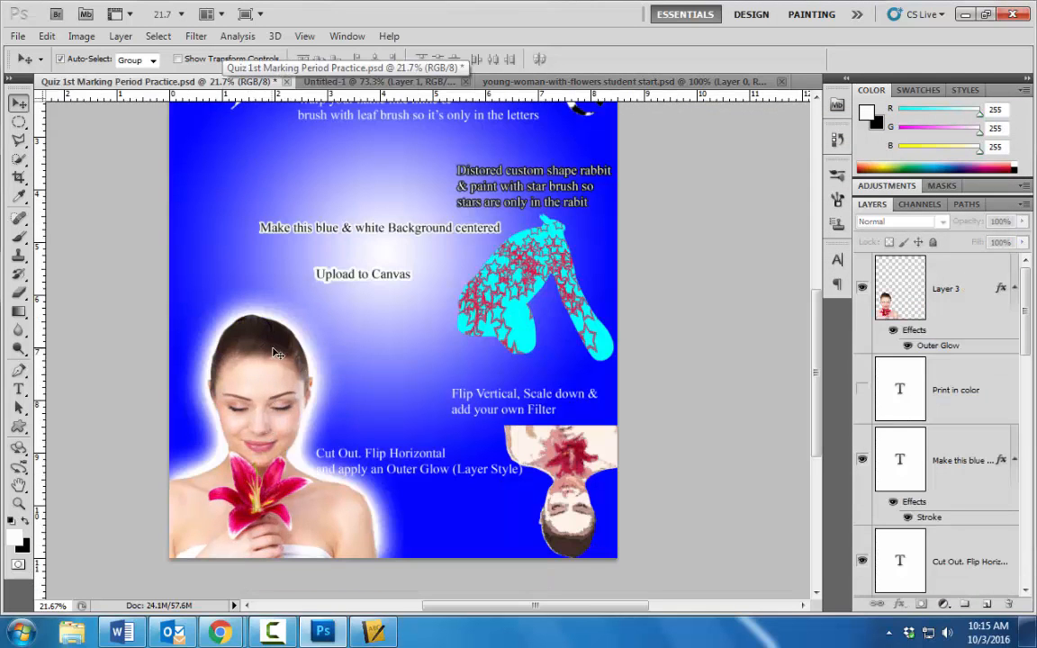
left_click(349, 81)
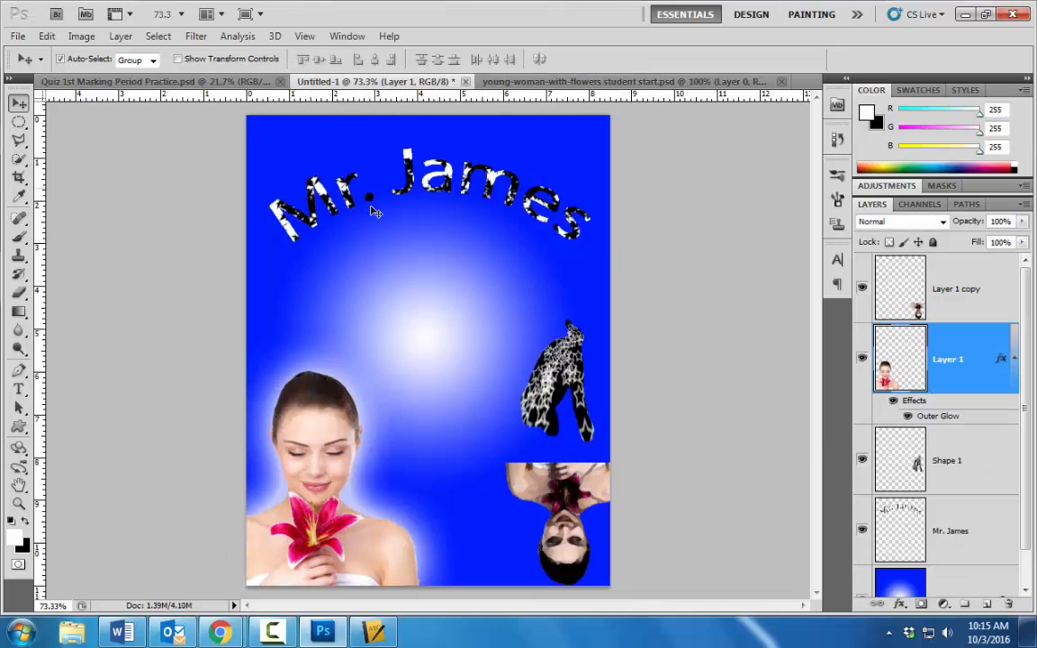